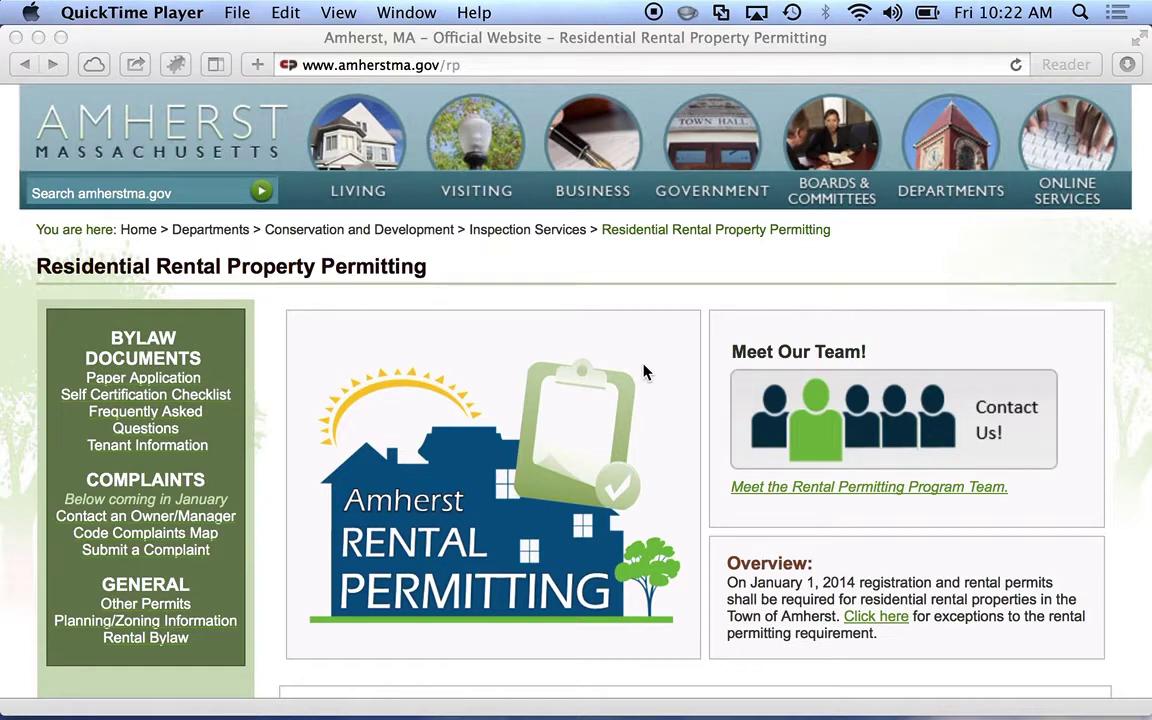
Step: Show the online application steps on the Residential Rental Property Permitting page in Safari
{"action": "scroll", "coordinate": [643, 372], "scroll_direction": "down", "scroll_amount": 10}
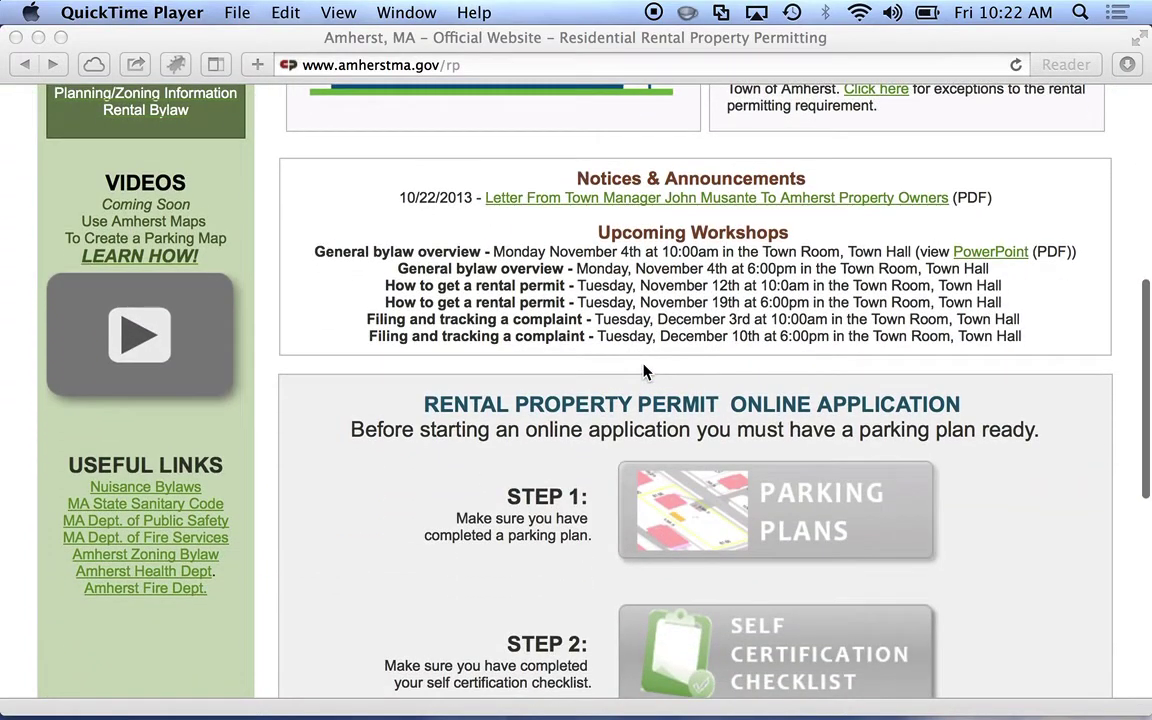
{"action": "left_click", "coordinate": [797, 530]}
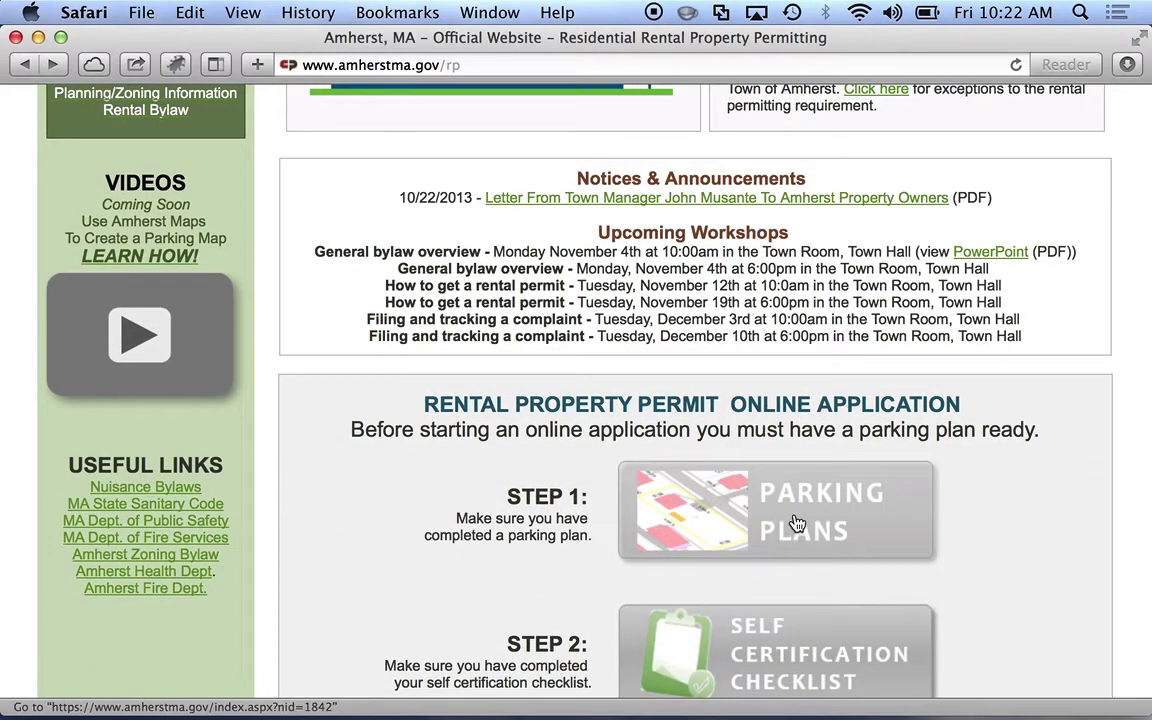
Step: Go to the Parking Plans page and reach the Design Your Own Parking Plan street search
{"action": "left_click", "coordinate": [795, 526]}
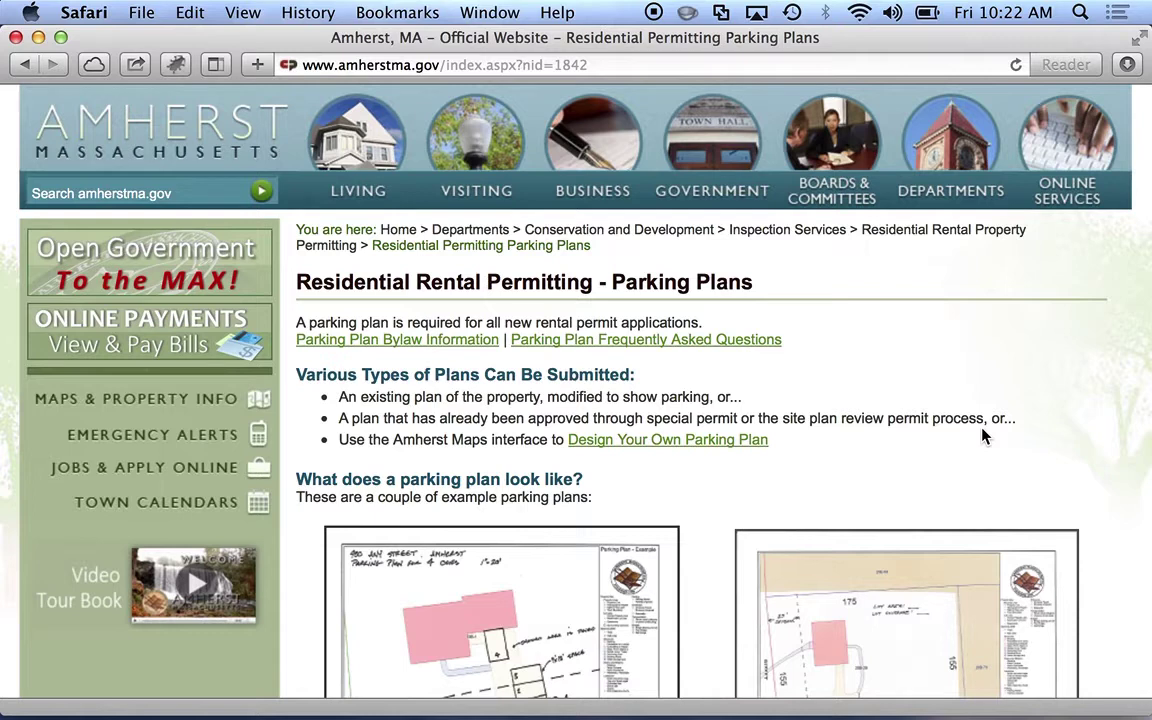
{"action": "scroll", "coordinate": [983, 435], "scroll_direction": "down", "scroll_amount": 2}
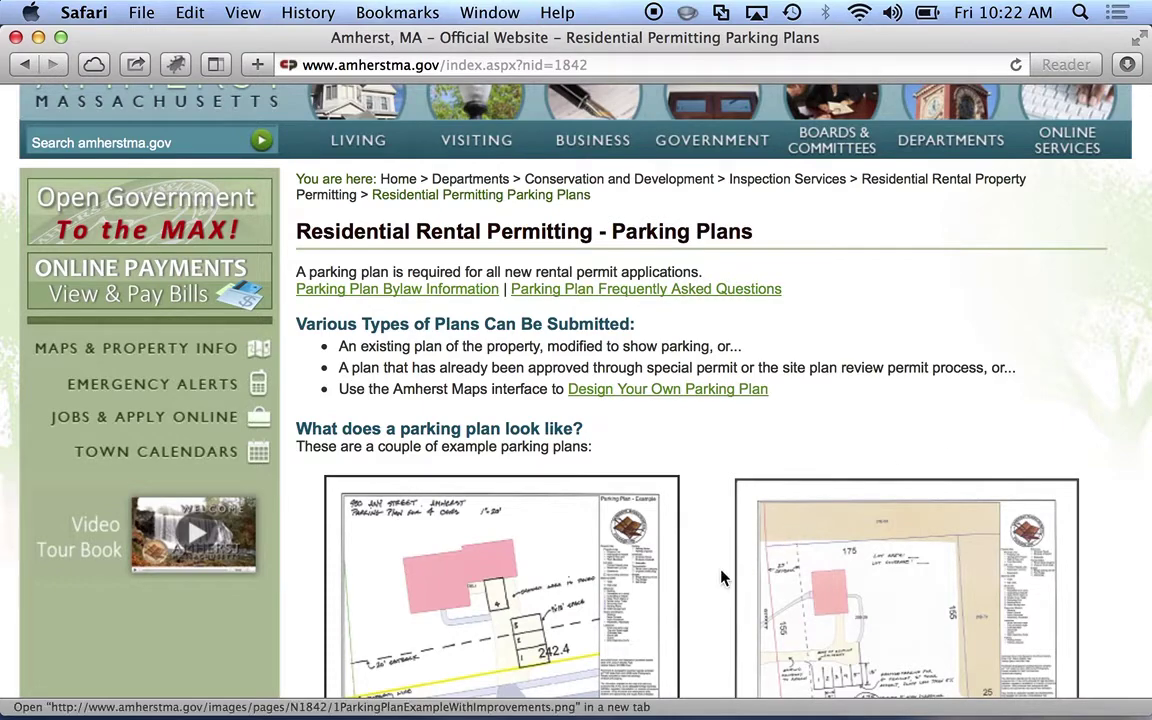
{"action": "scroll", "coordinate": [706, 583], "scroll_direction": "down", "scroll_amount": 5}
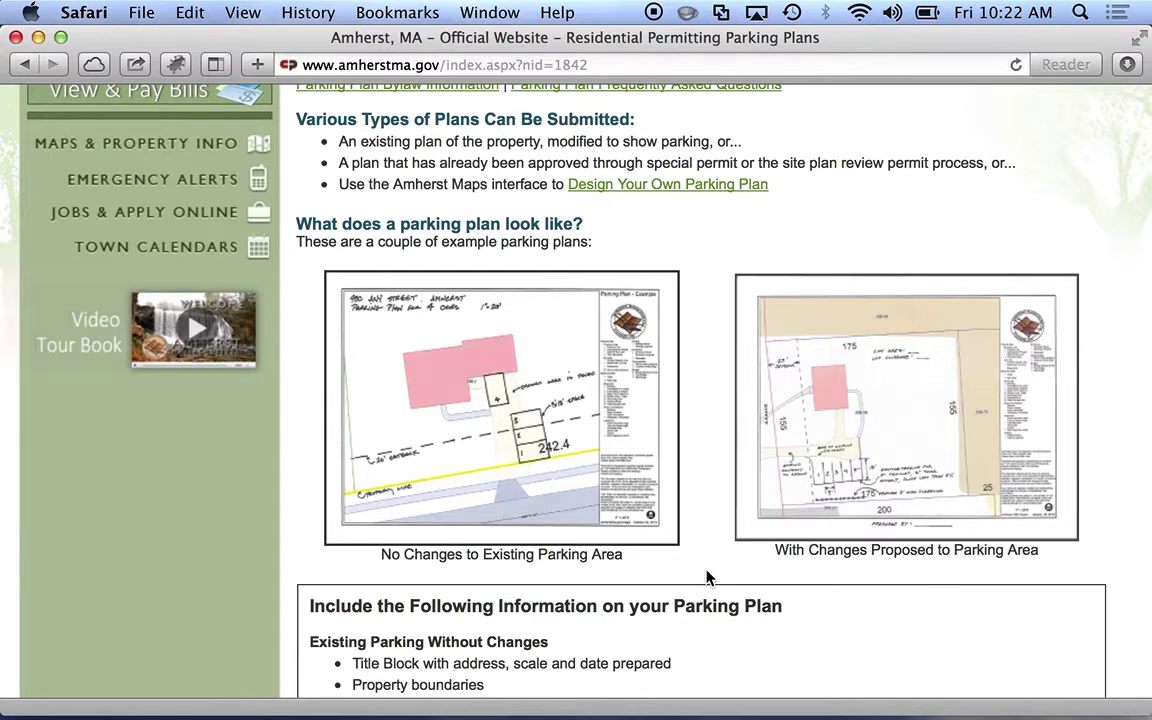
{"action": "scroll", "coordinate": [706, 577], "scroll_direction": "down", "scroll_amount": 10}
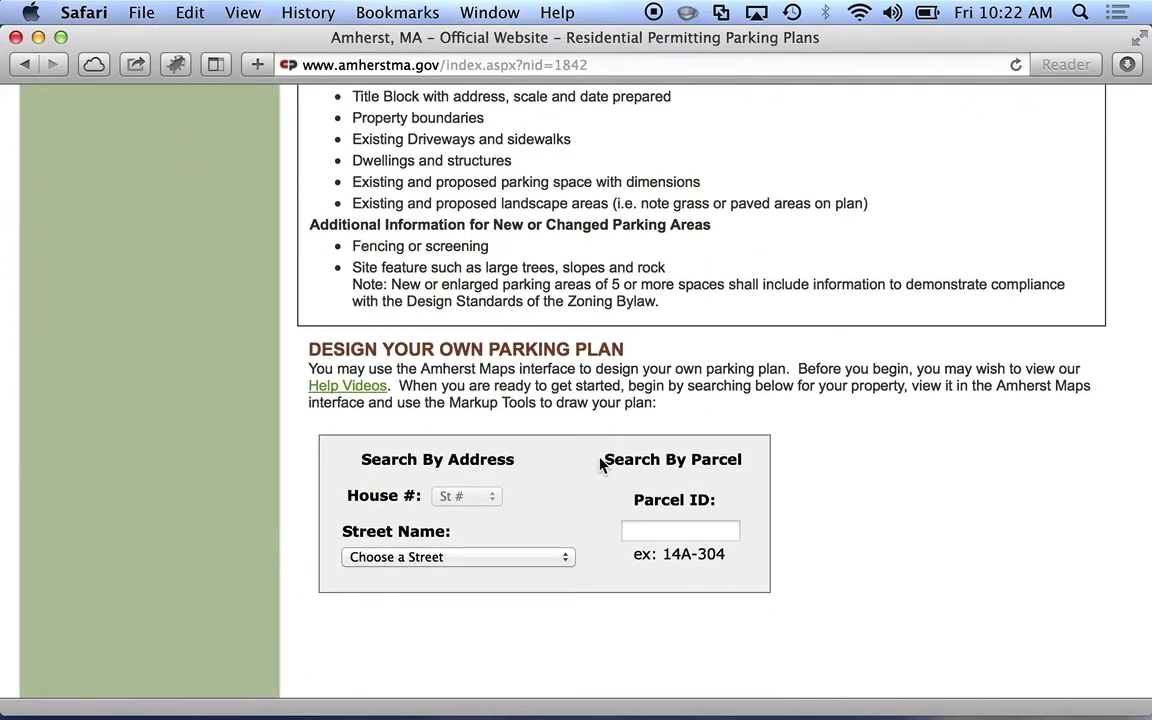
{"action": "left_click", "coordinate": [566, 560]}
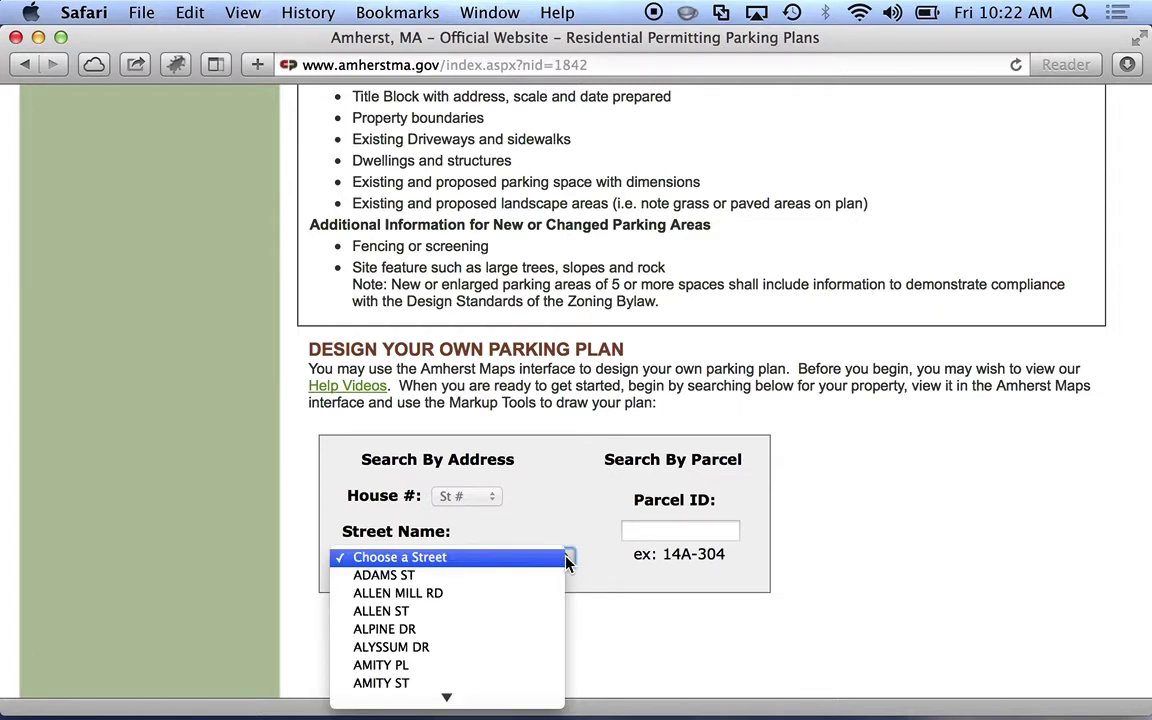
Step: Search BOLTWOOD AVE and map parcel 14A-304 at 4 Boltwood Ave
{"action": "type", "text": "bo"}
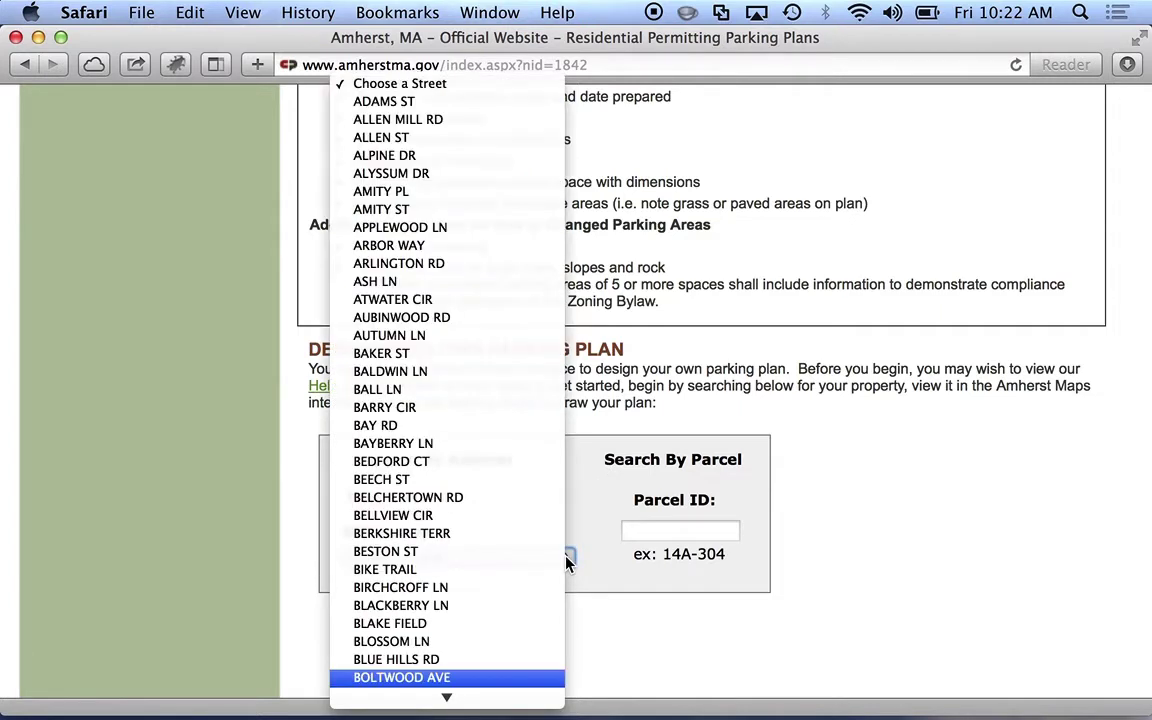
{"action": "key", "text": "Return"}
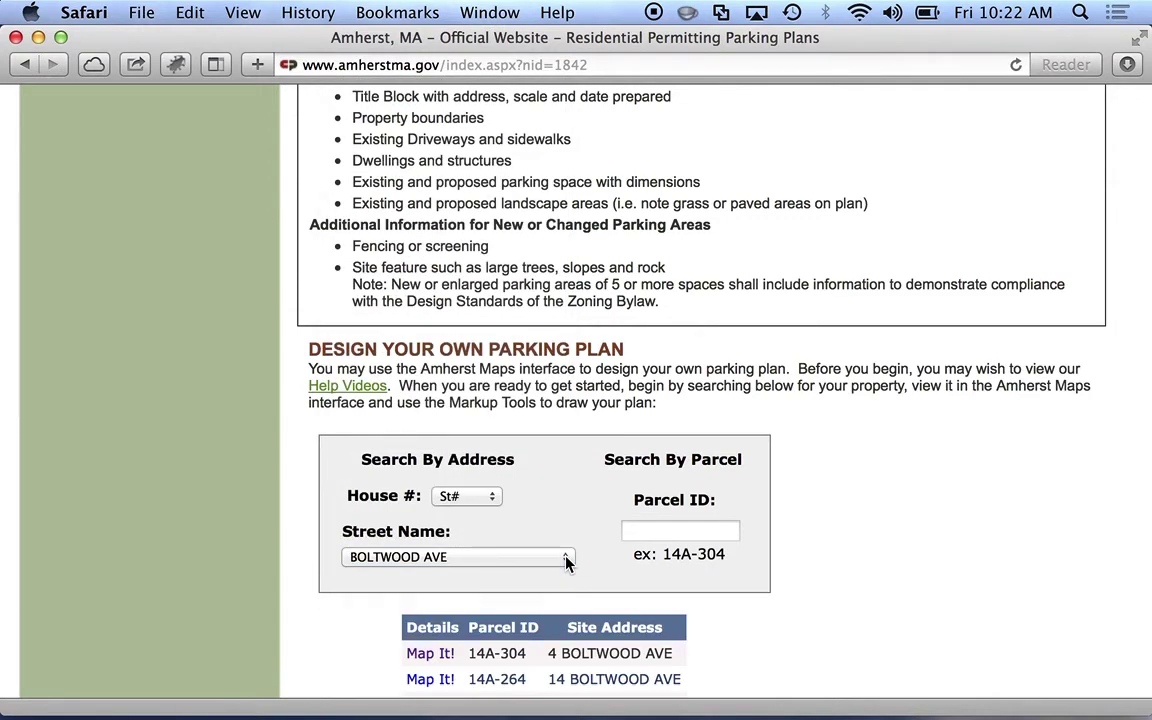
{"action": "scroll", "coordinate": [752, 588], "scroll_direction": "down", "scroll_amount": 3}
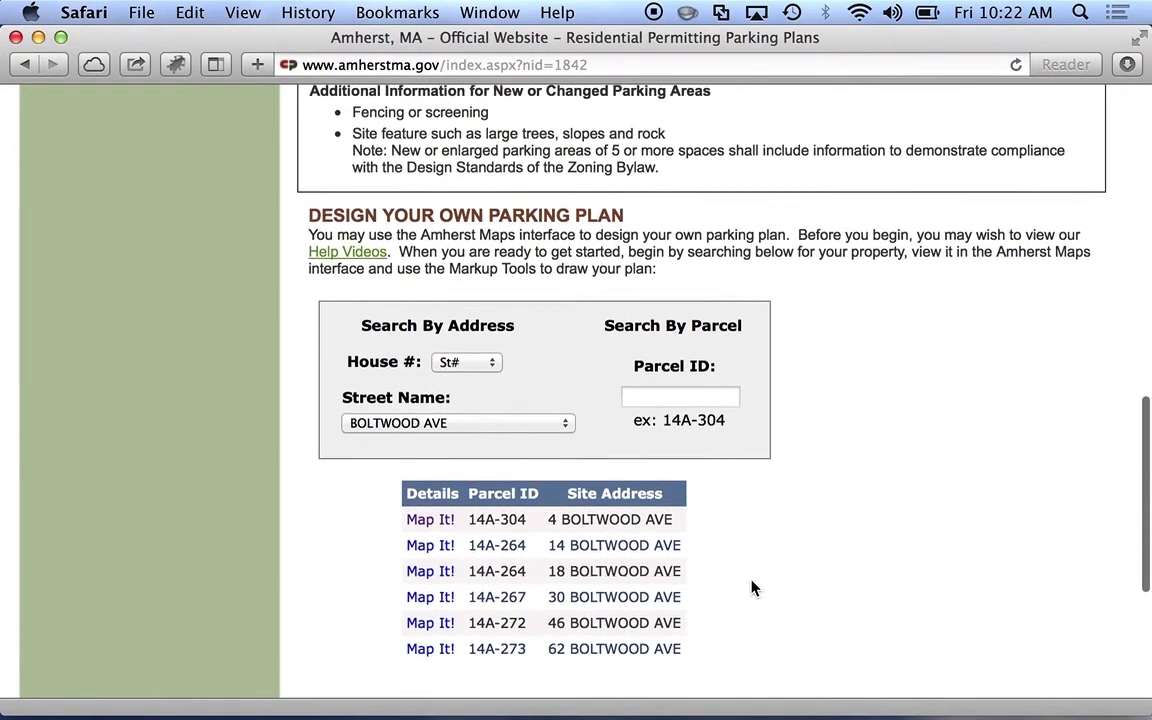
{"action": "left_click", "coordinate": [490, 364]}
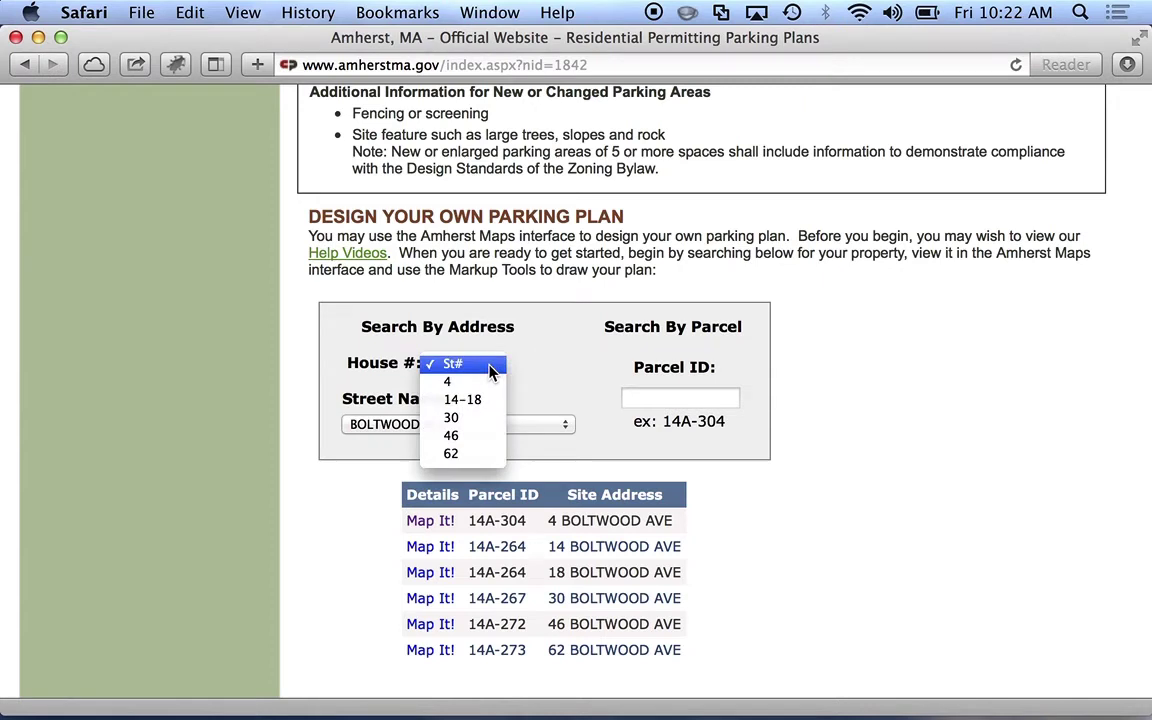
{"action": "left_click", "coordinate": [558, 377]}
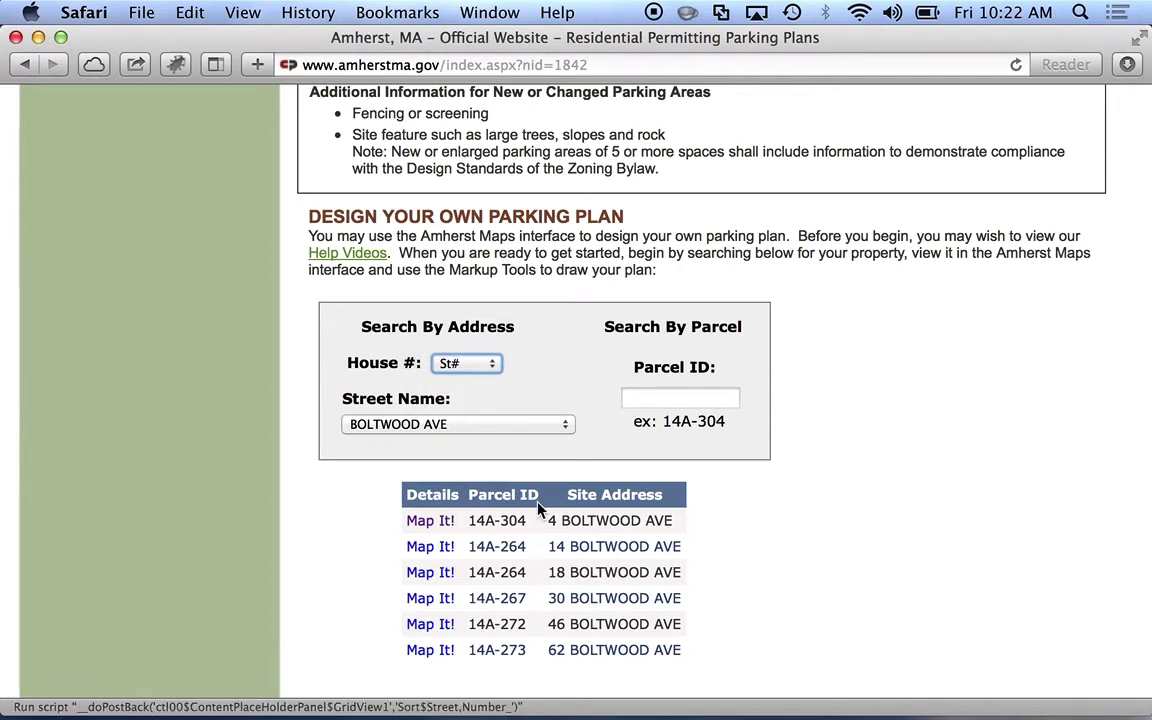
{"action": "left_click", "coordinate": [436, 527]}
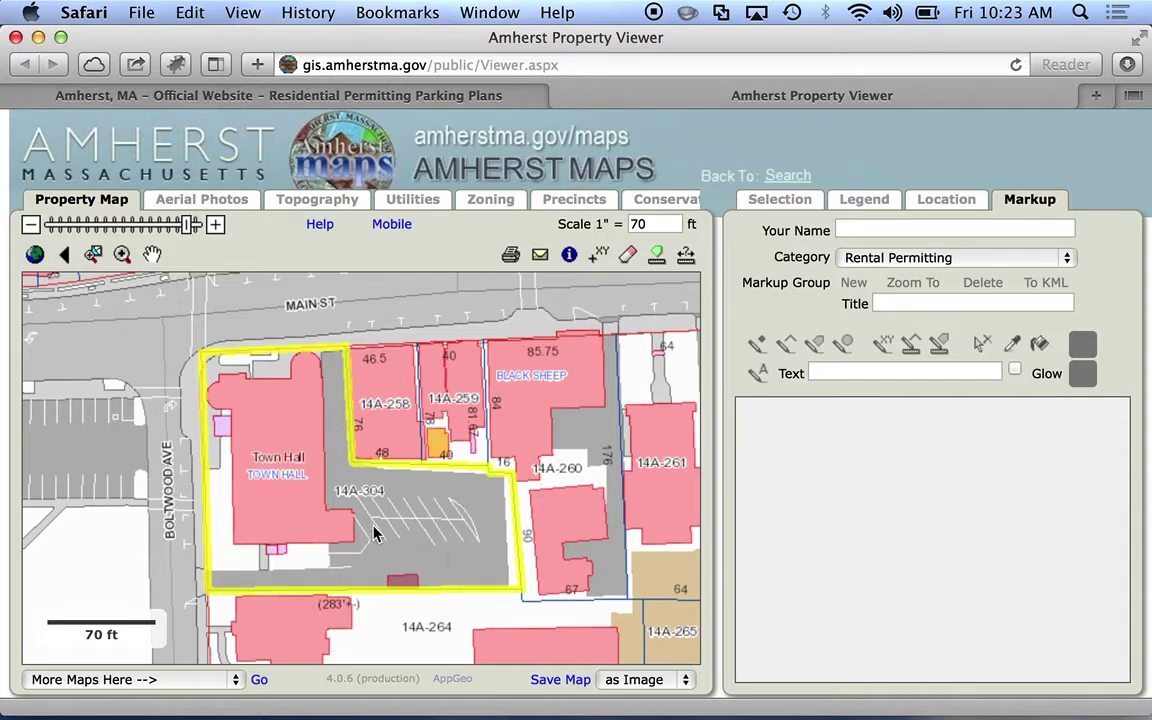
Step: Box-zoom onto parcel 14A-304's parking lot at roughly a 26 ft scale
{"action": "left_click", "coordinate": [124, 255]}
{"action": "left_click_drag", "start_coordinate": [311, 451], "coordinate": [524, 597]}
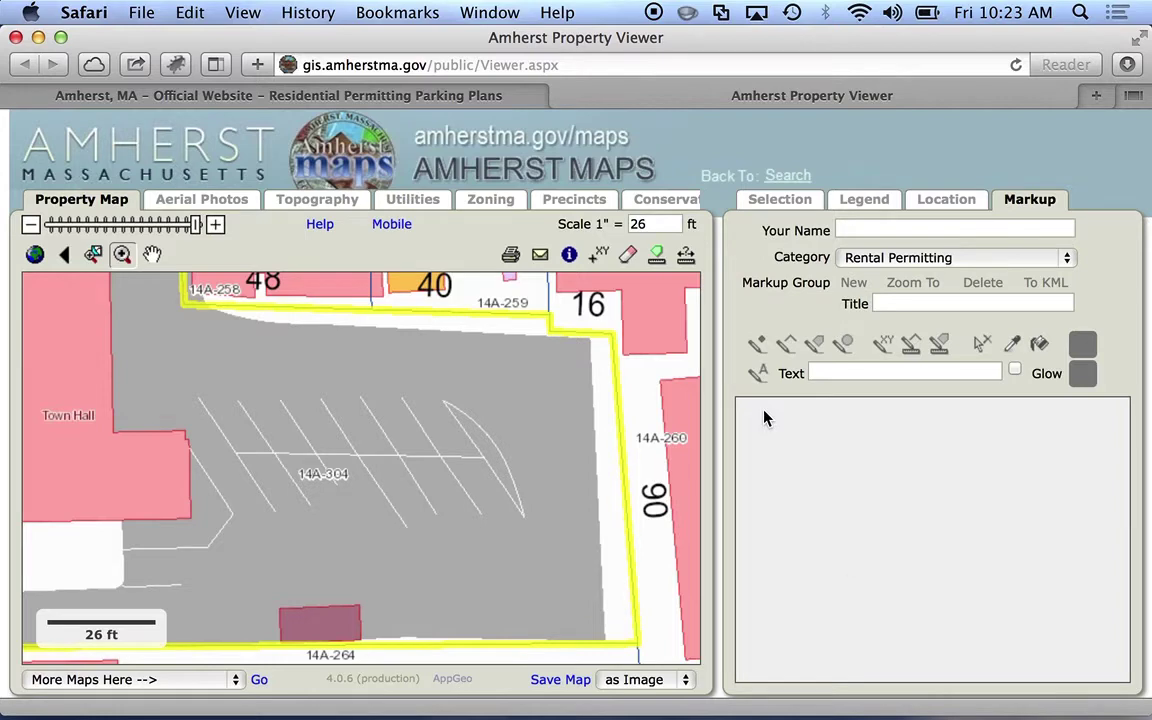
{"action": "left_click", "coordinate": [847, 231]}
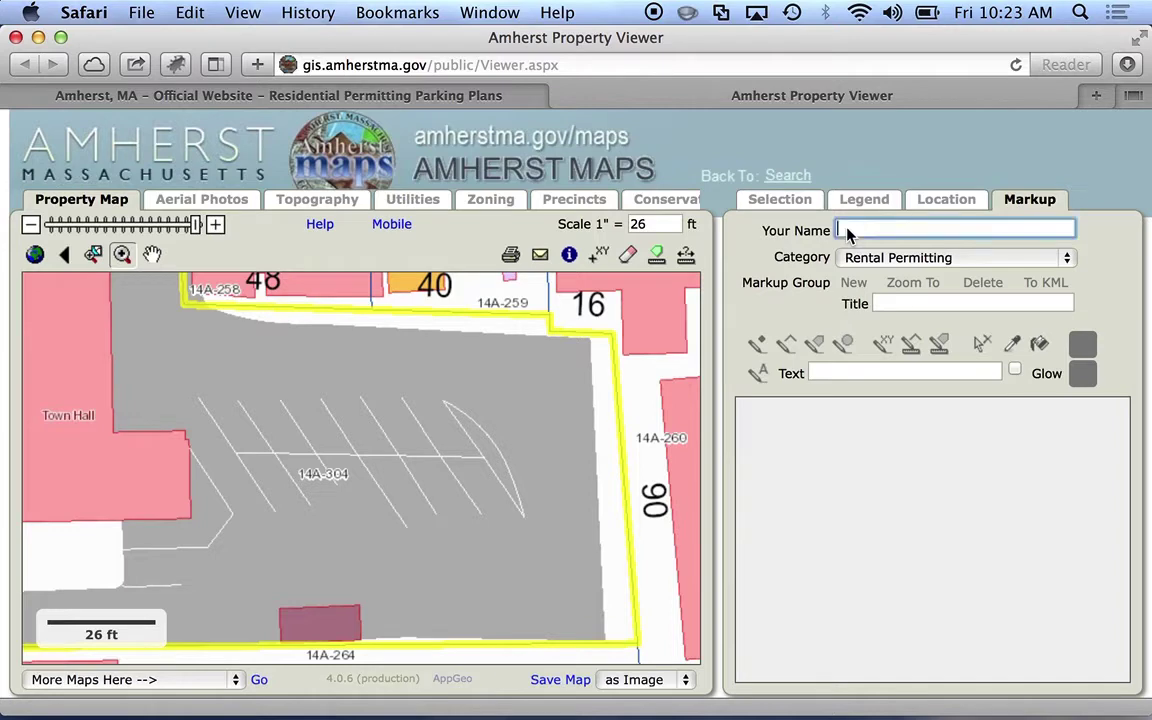
Step: Enter the author's name and add a markup group titled 'Example Parking Plan'
{"action": "type", "text": "Mike"}
{"action": "left_click", "coordinate": [857, 287]}
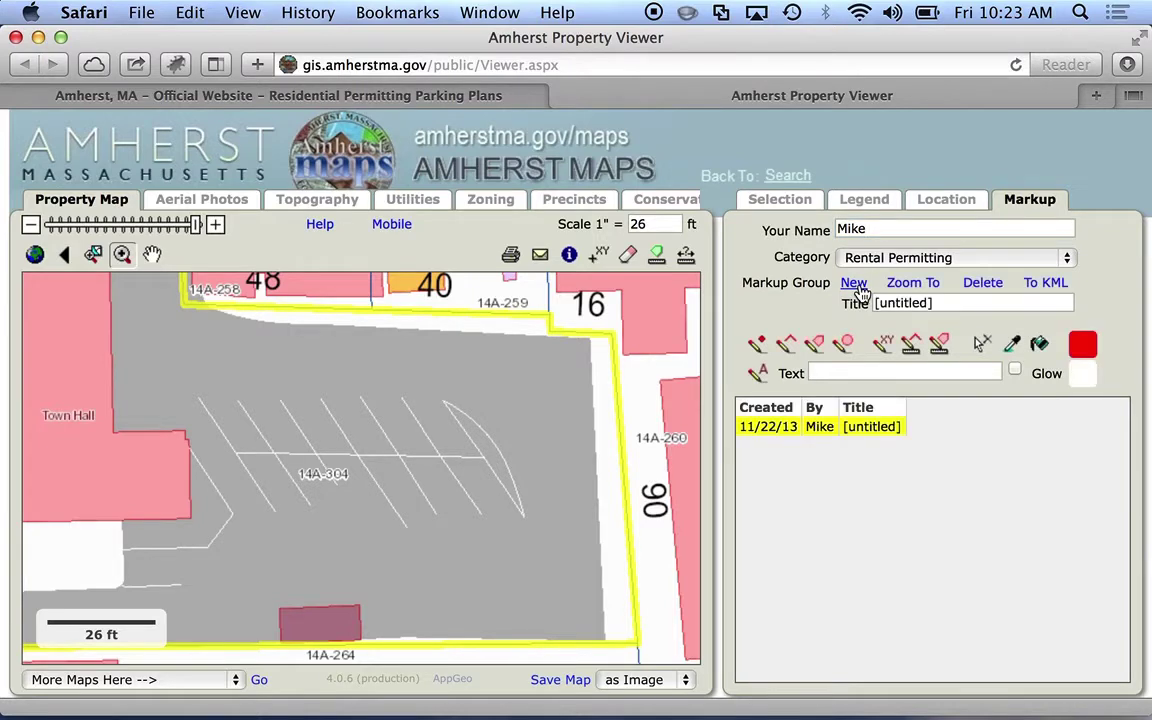
{"action": "left_click", "coordinate": [952, 305]}
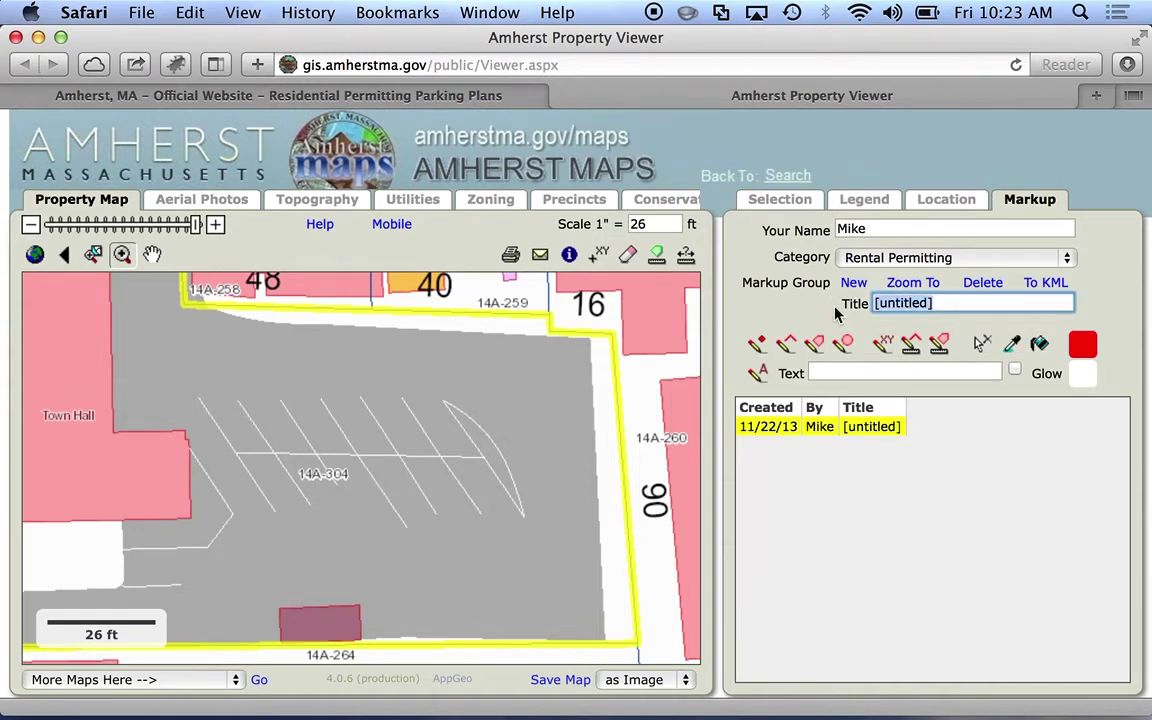
{"action": "type", "text": "Exam"}
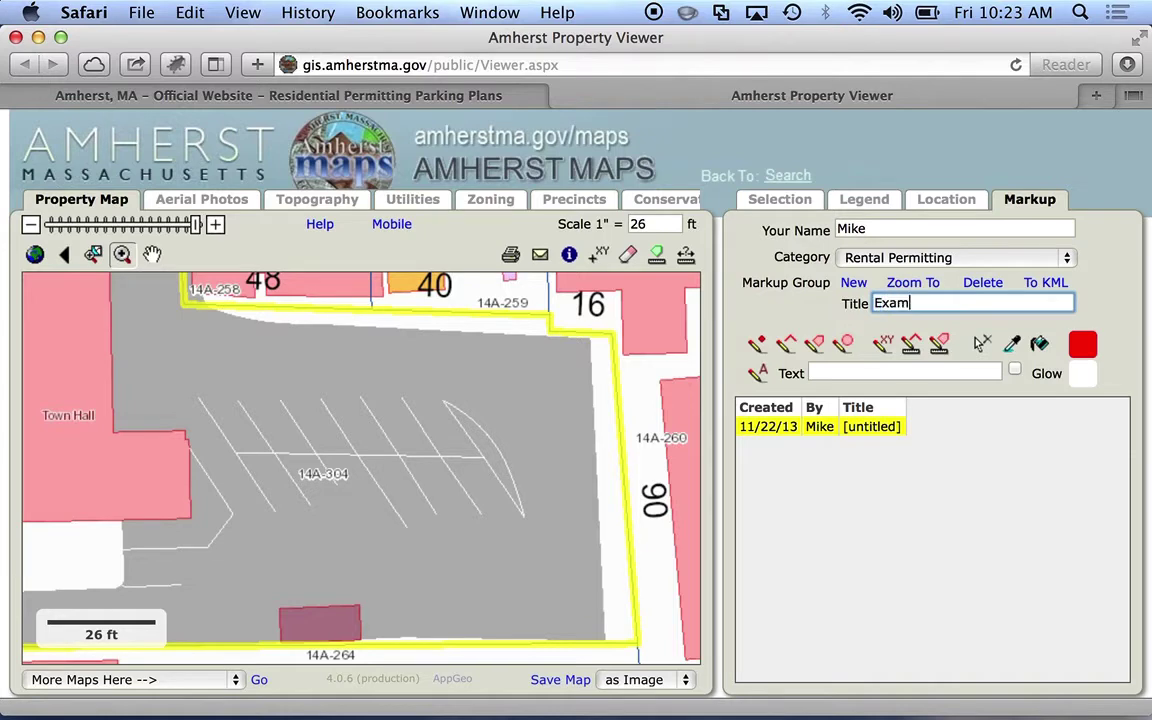
{"action": "type", "text": "ple Parking Plan"}
{"action": "key", "text": "Return"}
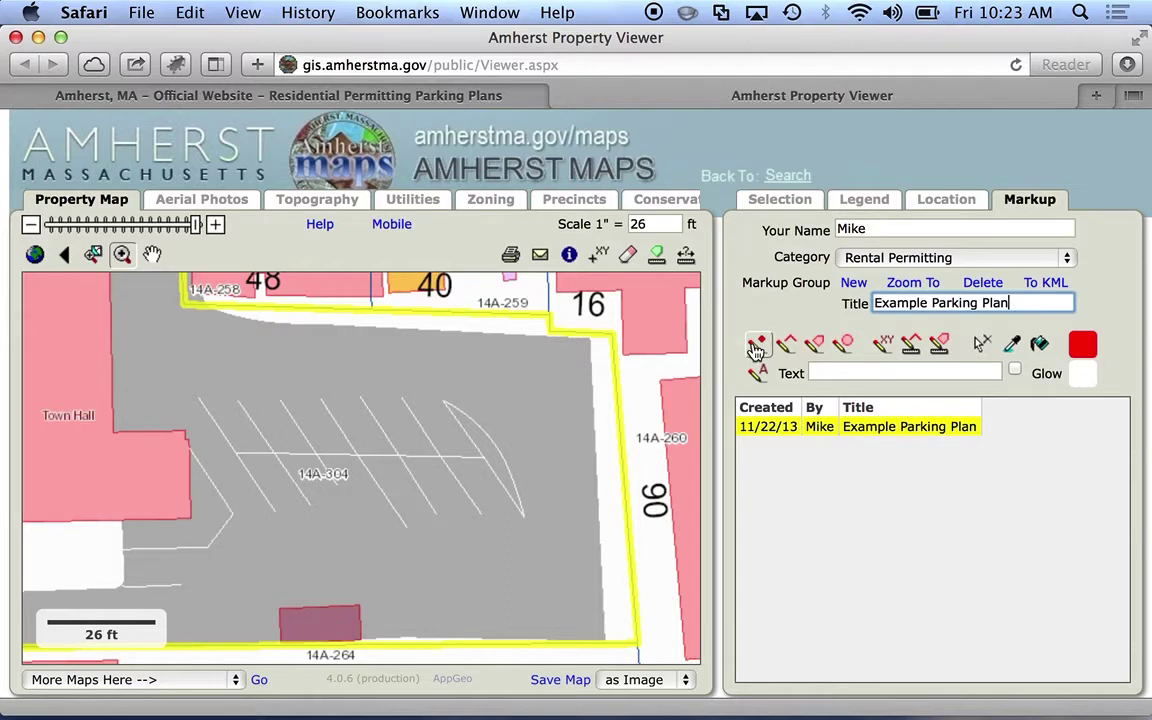
Step: Place a point at the lot's upper right and draw a bent line across the upper lot
{"action": "left_click", "coordinate": [759, 347]}
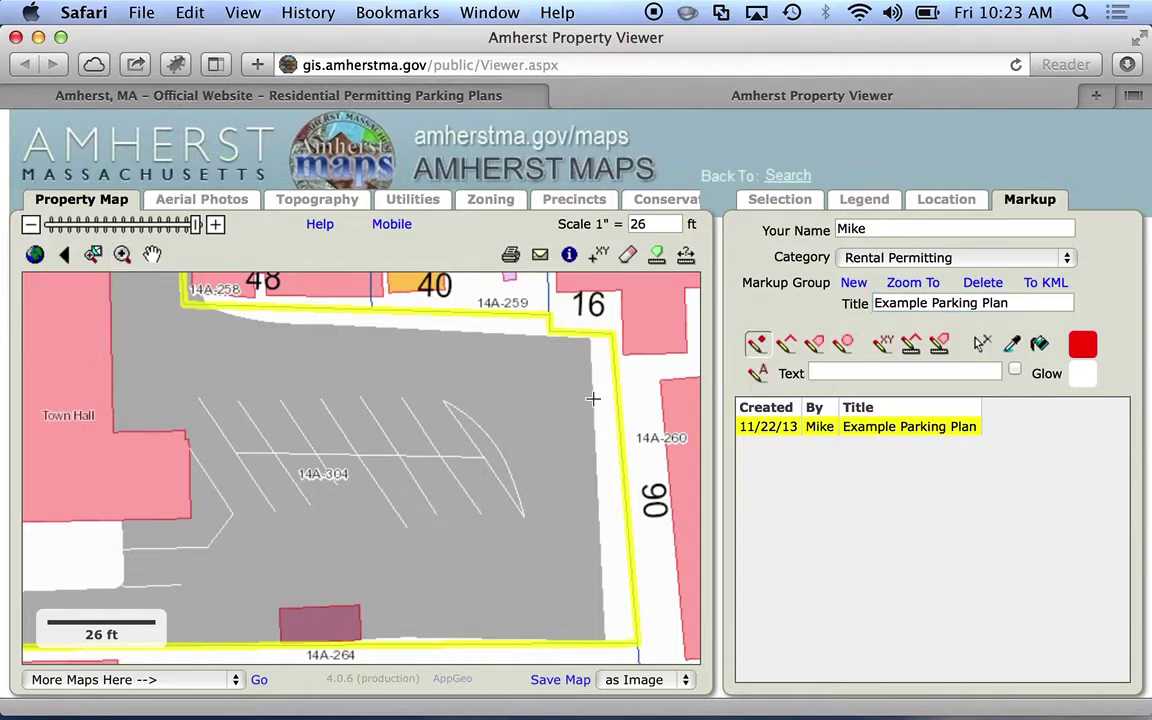
{"action": "left_click", "coordinate": [542, 401]}
{"action": "left_click", "coordinate": [788, 346]}
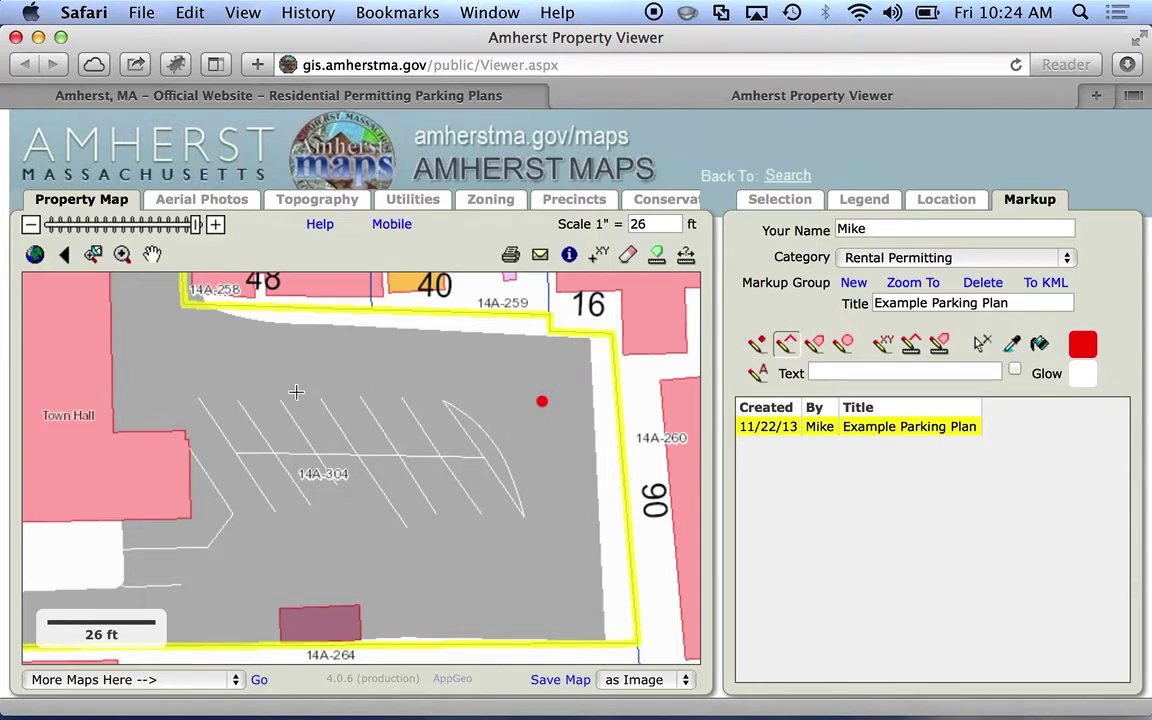
{"action": "left_click", "coordinate": [259, 369]}
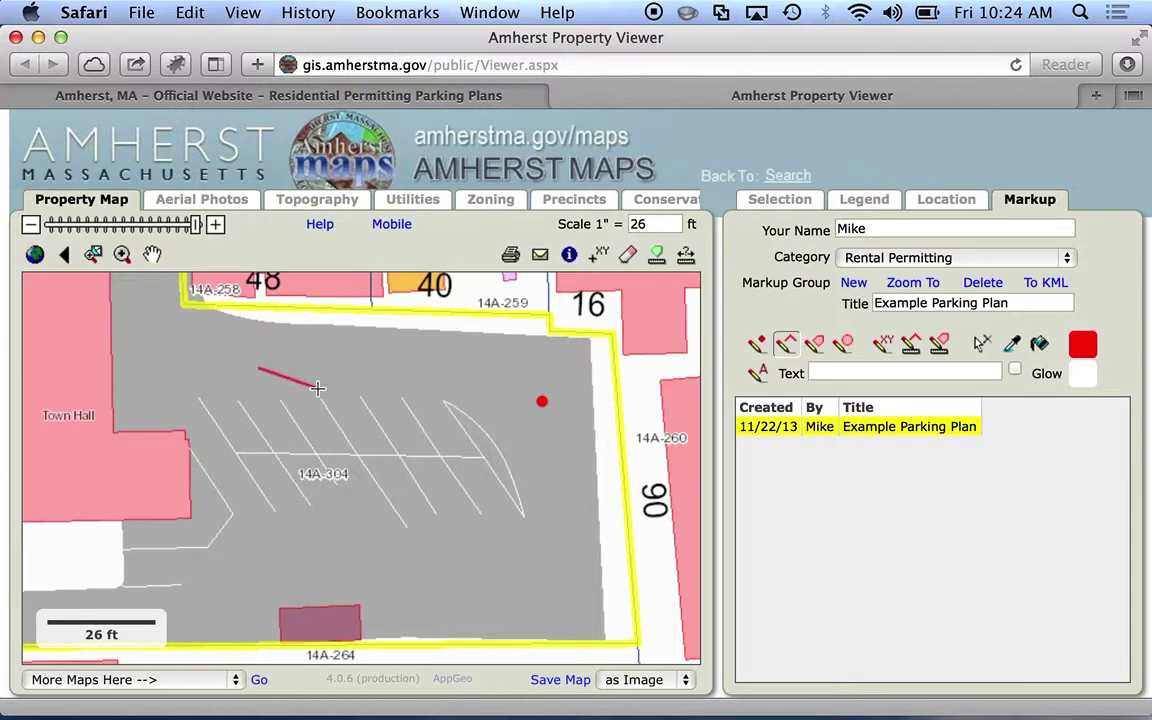
{"action": "left_click", "coordinate": [400, 371]}
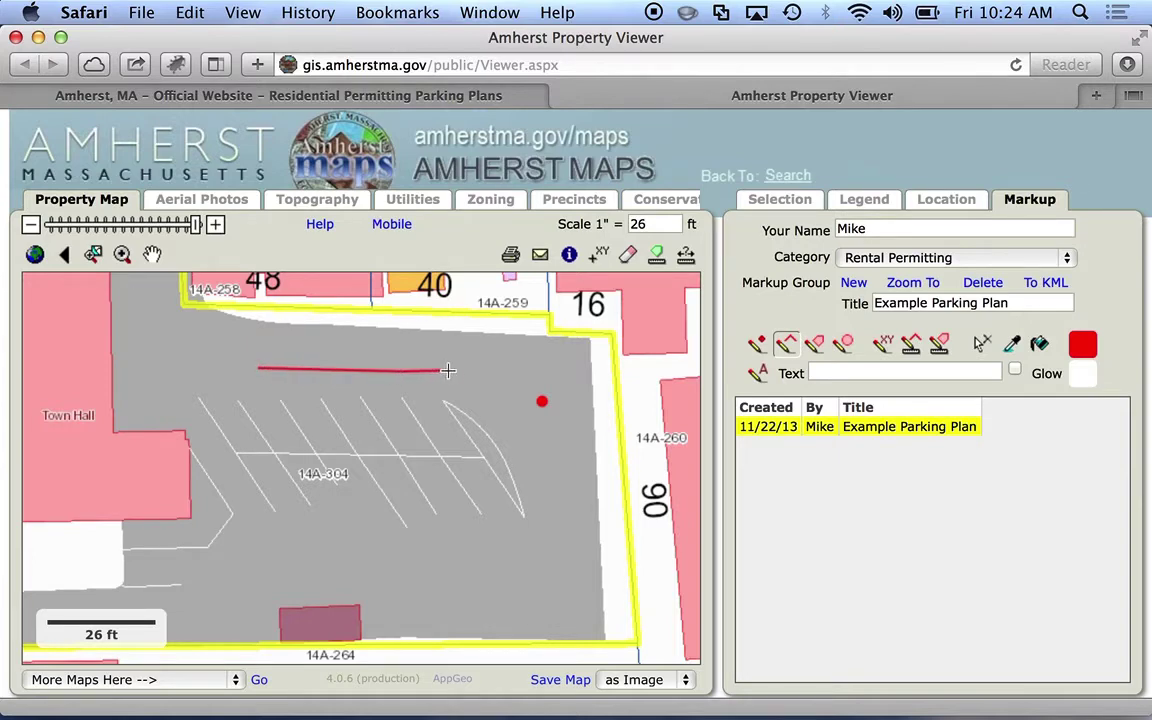
{"action": "double_click", "coordinate": [459, 440]}
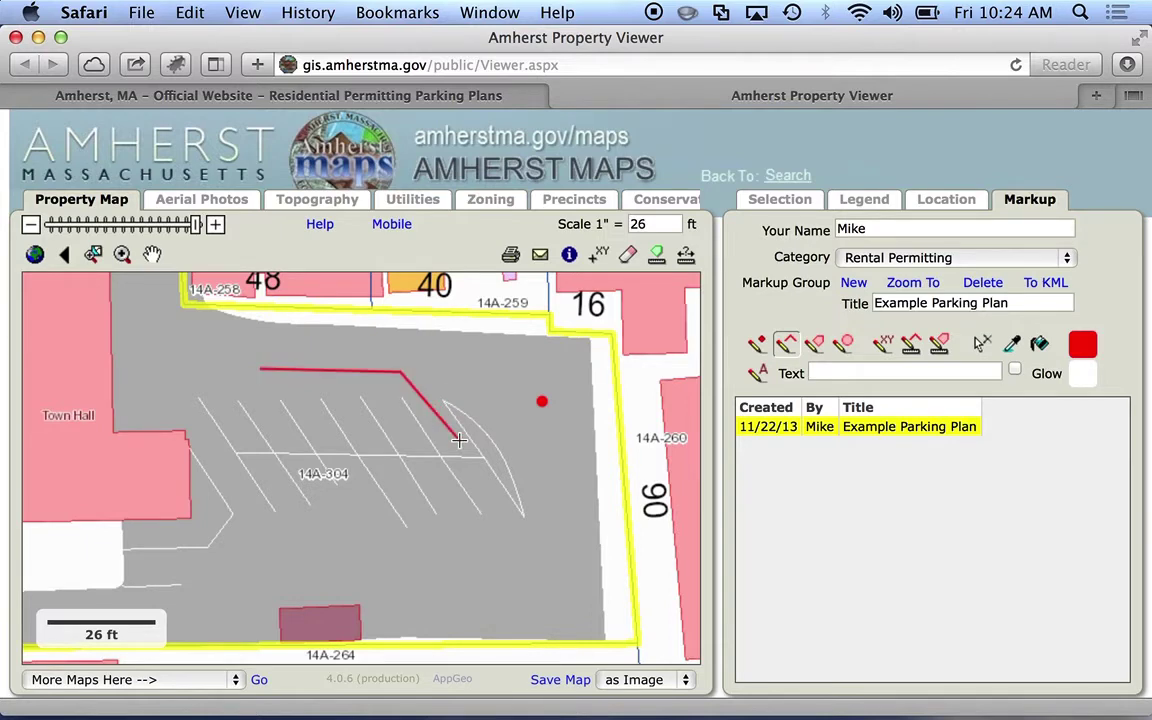
Step: Draw a filled four-sided polygon over the central stripes and a small circle near the upper right
{"action": "left_click", "coordinate": [815, 343]}
{"action": "left_click", "coordinate": [257, 482]}
{"action": "left_click", "coordinate": [501, 485]}
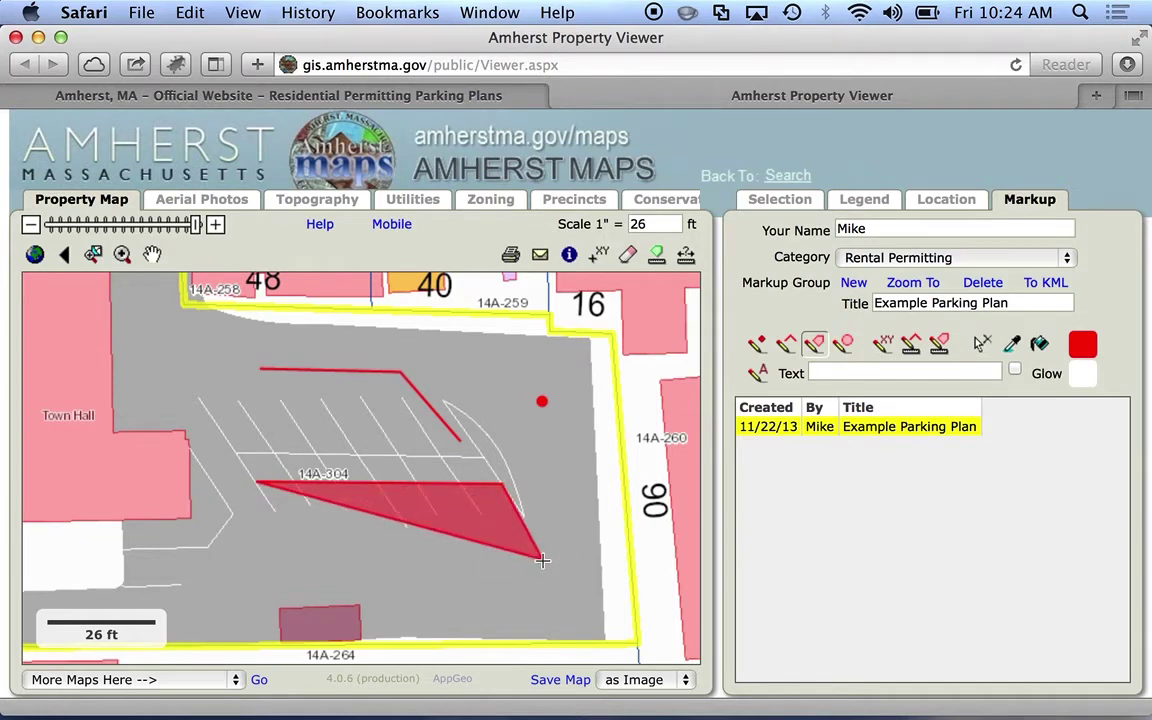
{"action": "left_click", "coordinate": [558, 588]}
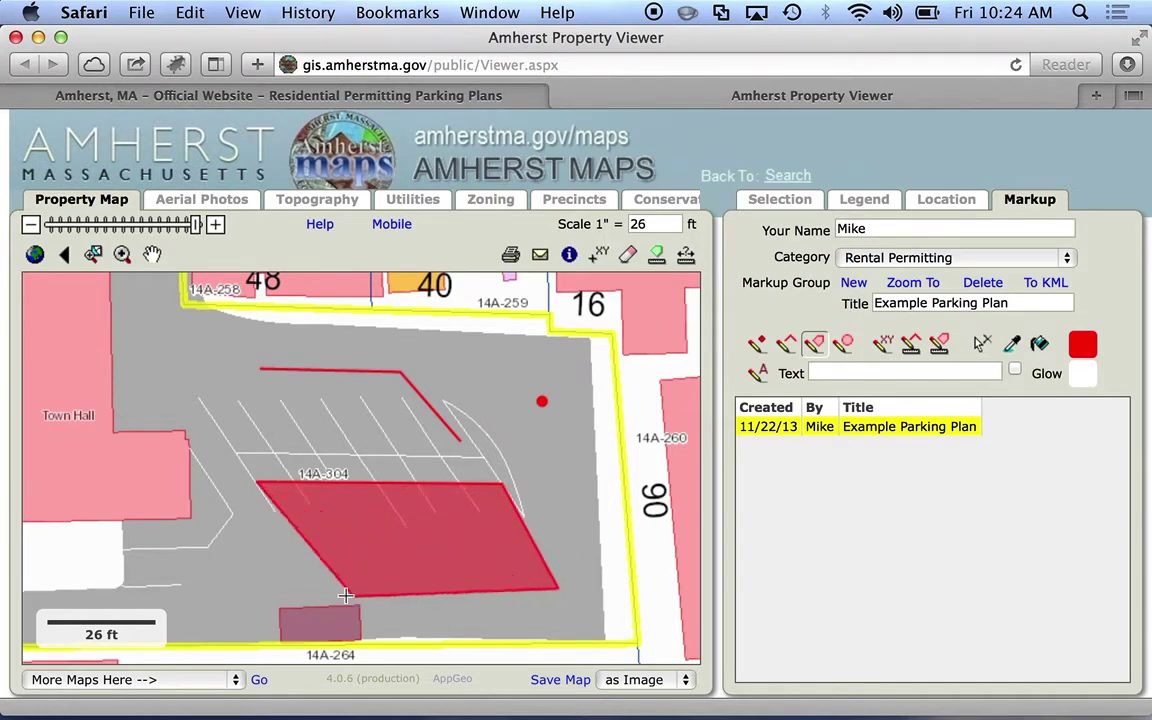
{"action": "double_click", "coordinate": [271, 588]}
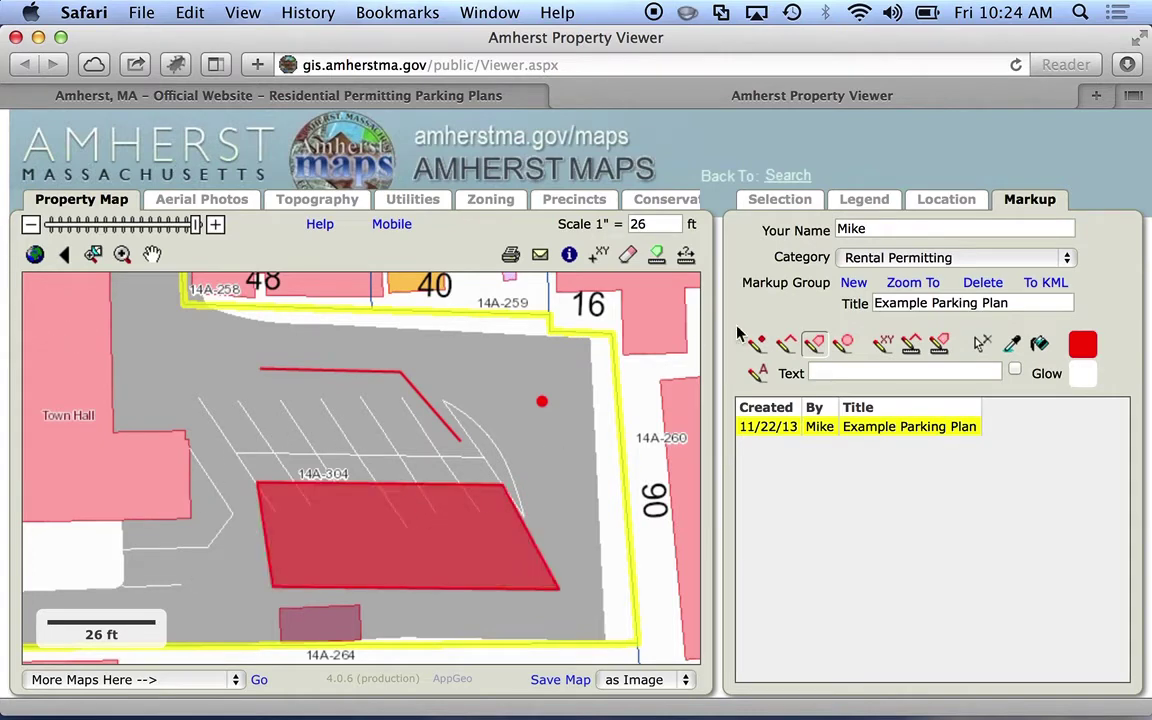
{"action": "left_click", "coordinate": [843, 343]}
{"action": "left_click_drag", "start_coordinate": [485, 374], "coordinate": [517, 390]}
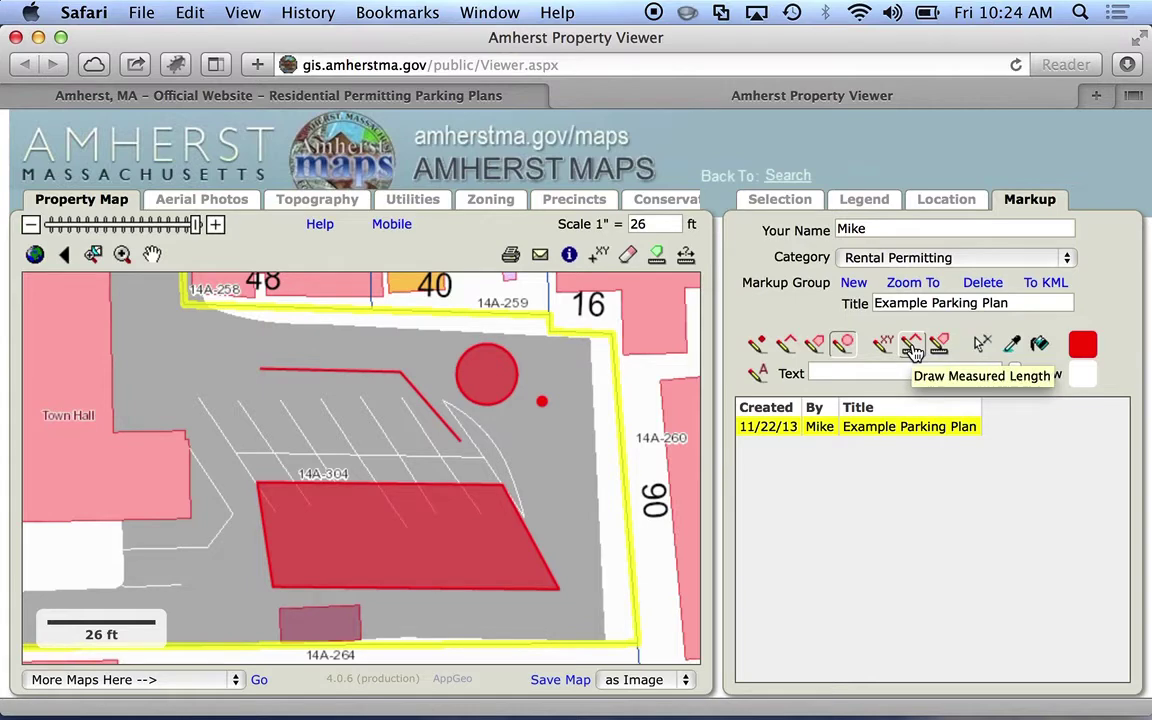
Step: Draw an 18 ft measured line along the parking lot's right side
{"action": "left_click", "coordinate": [912, 347]}
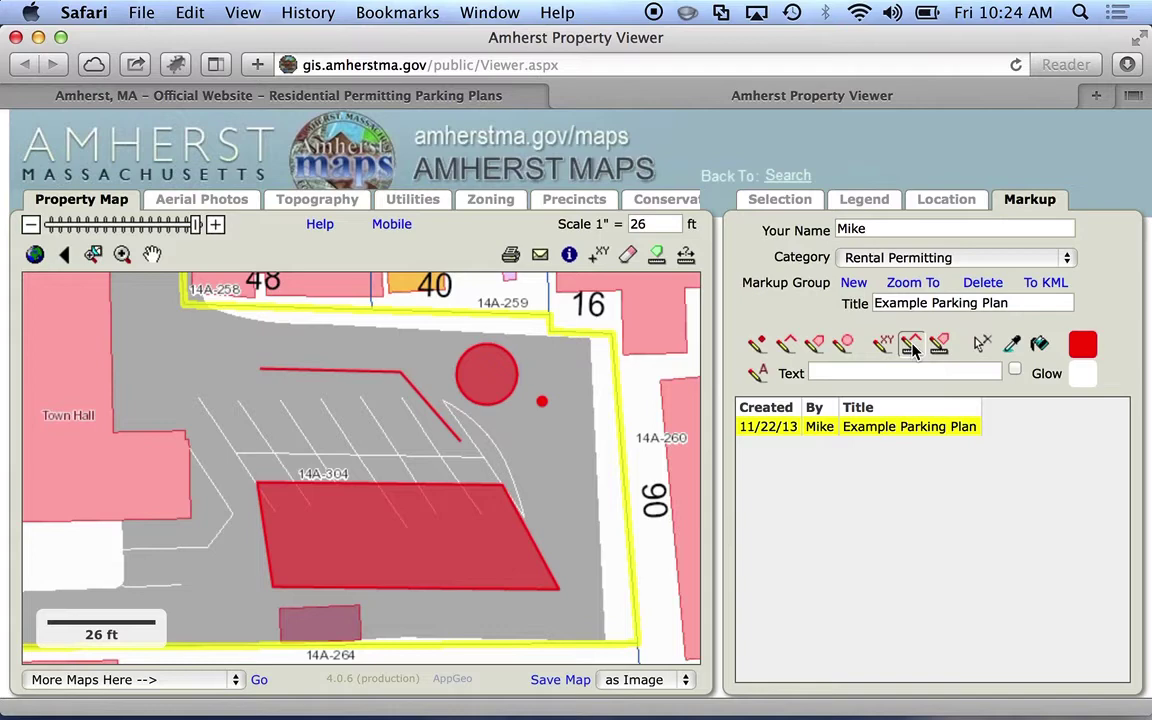
{"action": "left_click", "coordinate": [510, 461]}
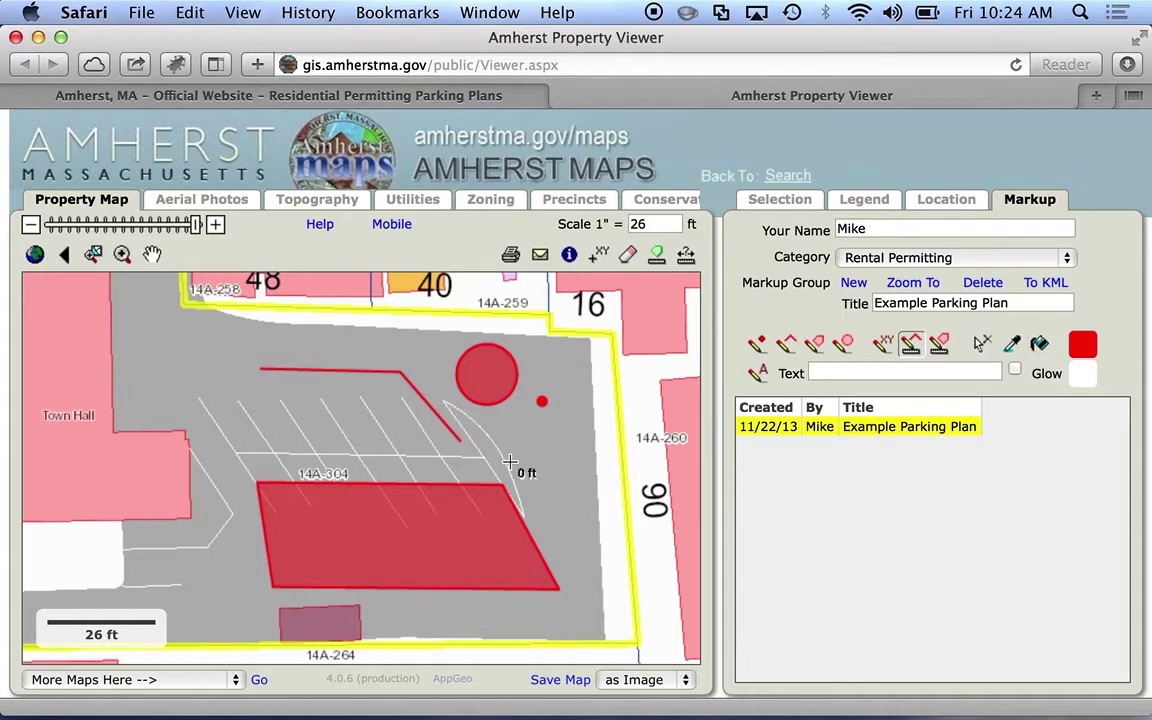
{"action": "left_click", "coordinate": [584, 462]}
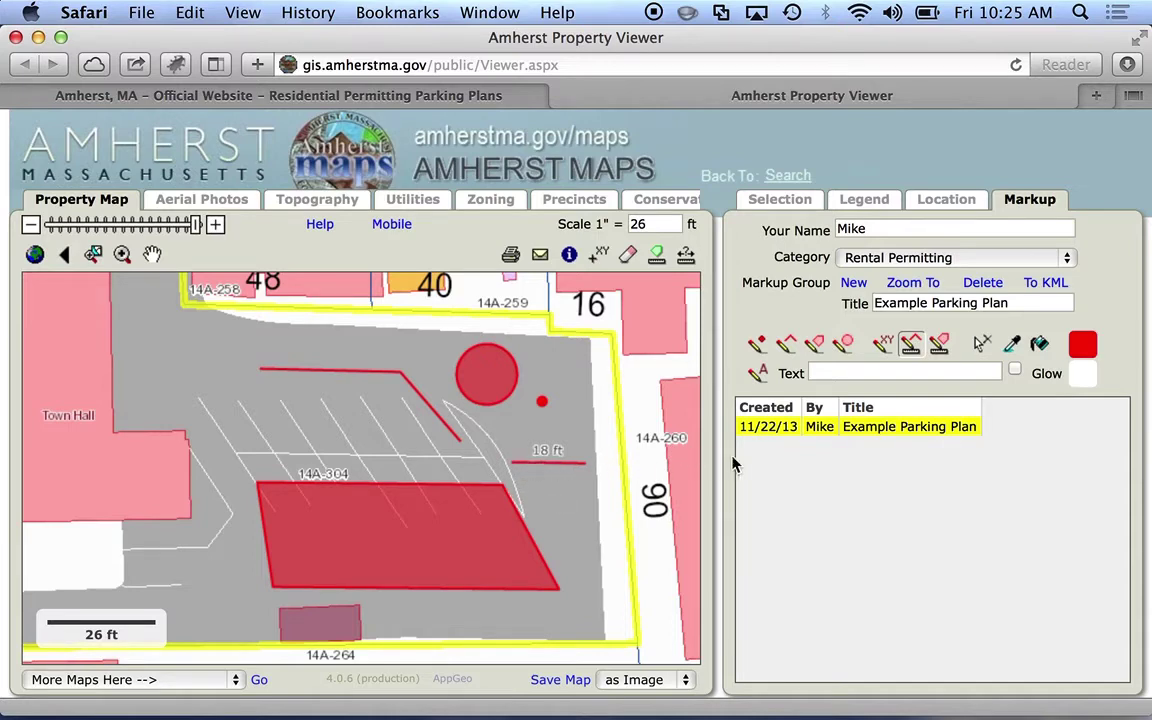
Step: Delete the angled line, circle, dot and filled polygon, leaving the 18 ft line
{"action": "left_click", "coordinate": [984, 350]}
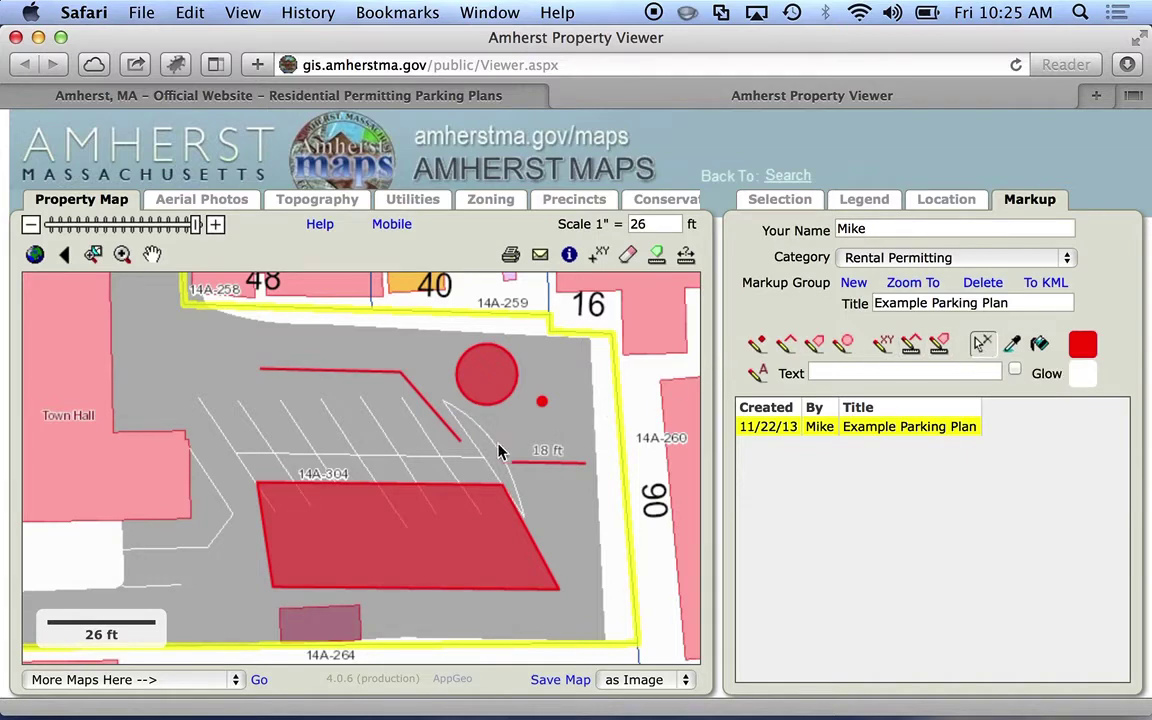
{"action": "left_click", "coordinate": [410, 390]}
{"action": "left_click", "coordinate": [484, 378]}
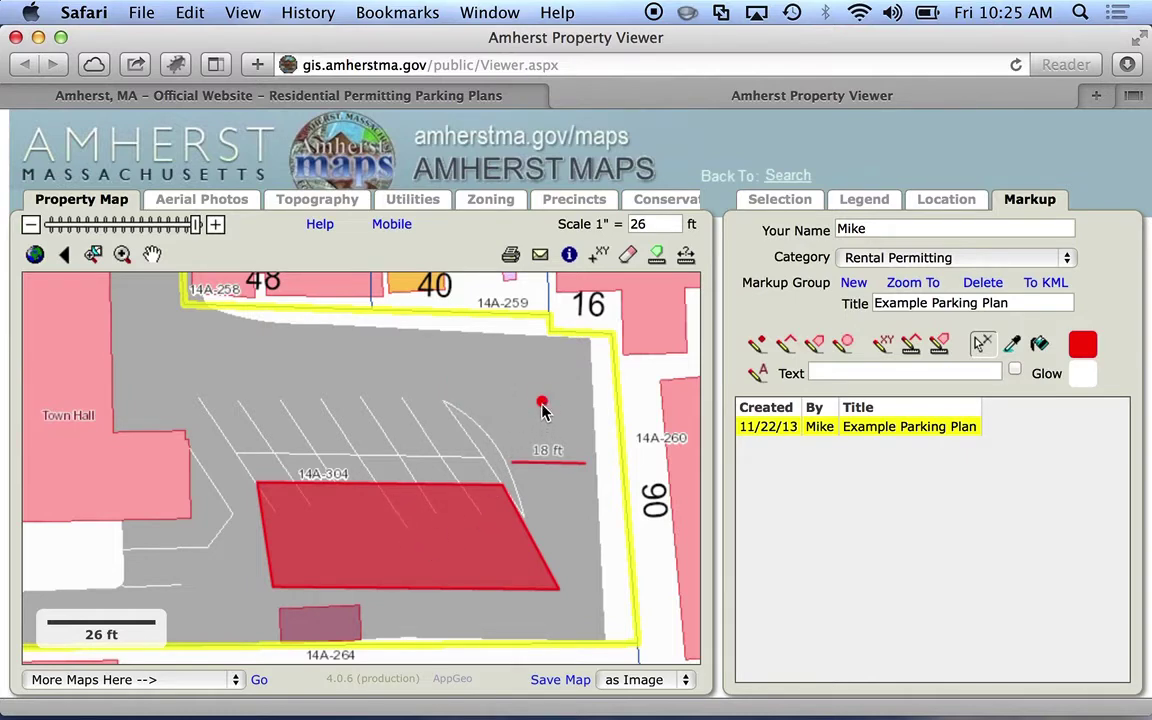
{"action": "left_click", "coordinate": [541, 404]}
{"action": "left_click", "coordinate": [405, 545]}
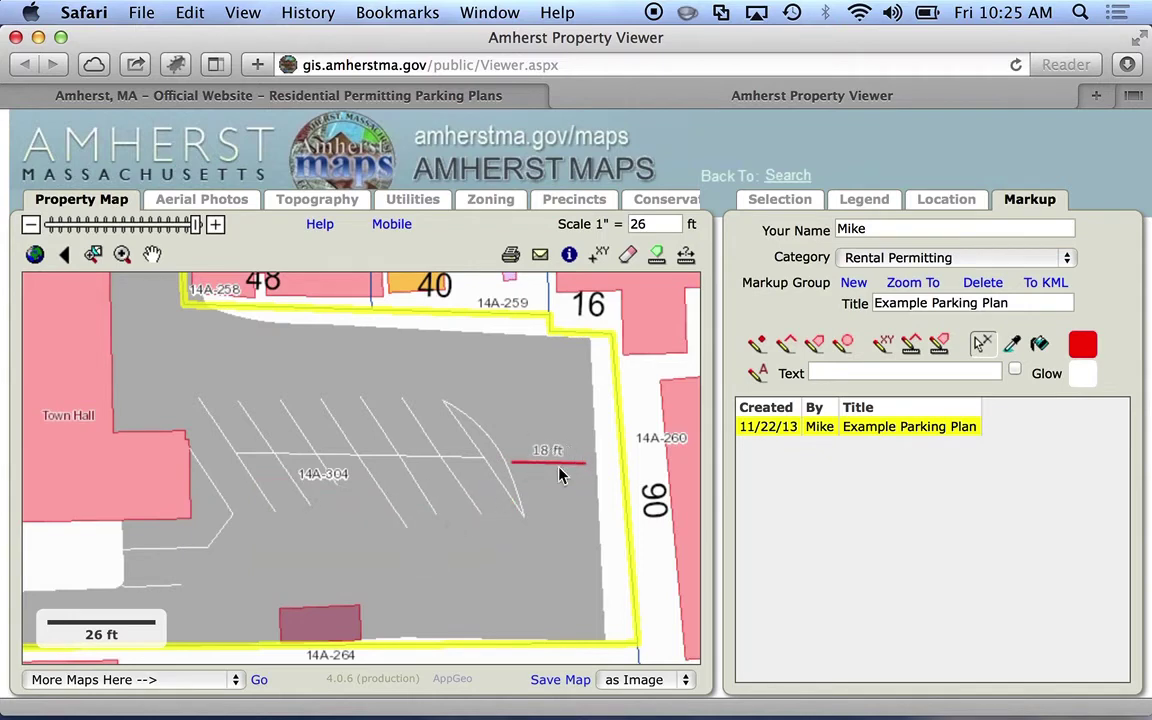
Step: Change the markup colour to blue
{"action": "left_click", "coordinate": [1086, 348]}
{"action": "left_click_drag", "start_coordinate": [960, 366], "coordinate": [1034, 363]}
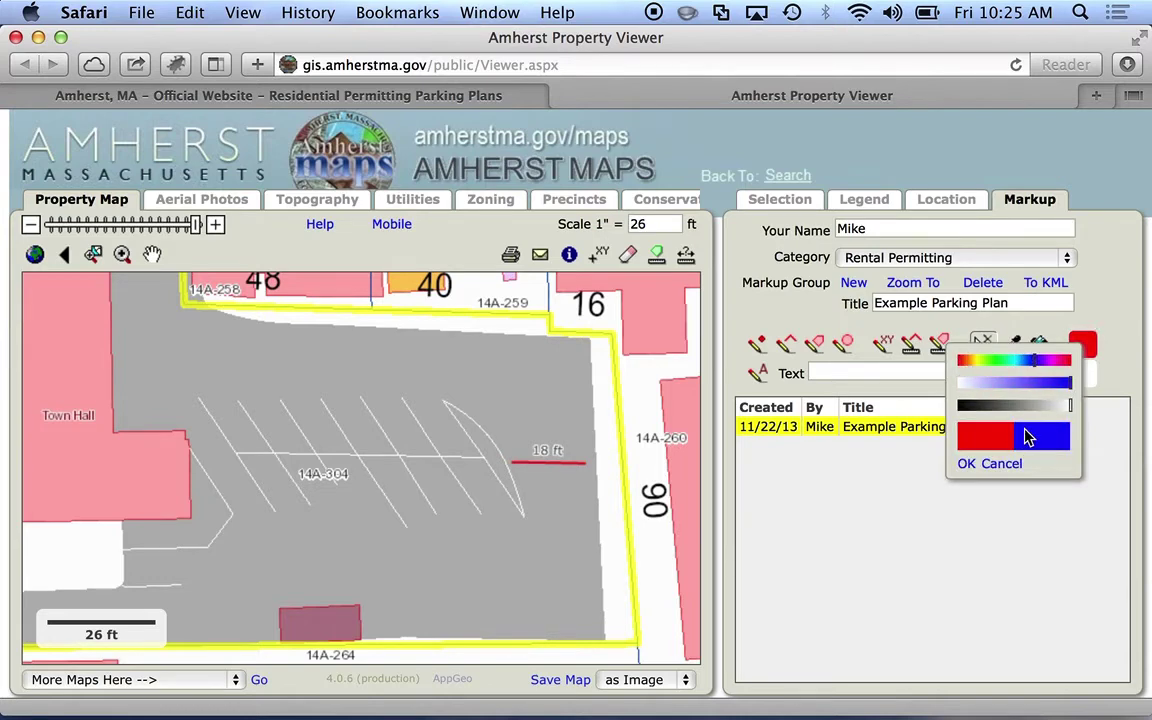
{"action": "left_click", "coordinate": [967, 466]}
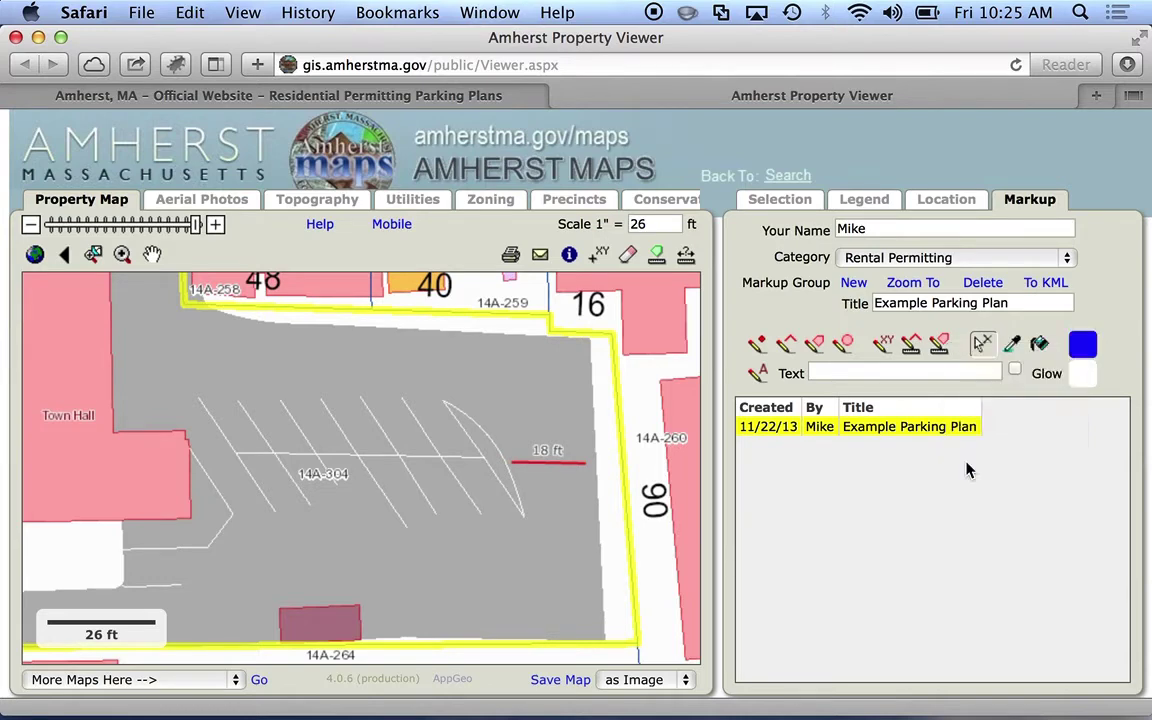
Step: Draw a 9 ft blue vertical side and an 18 ft blue top from the red line's end
{"action": "left_click", "coordinate": [913, 347]}
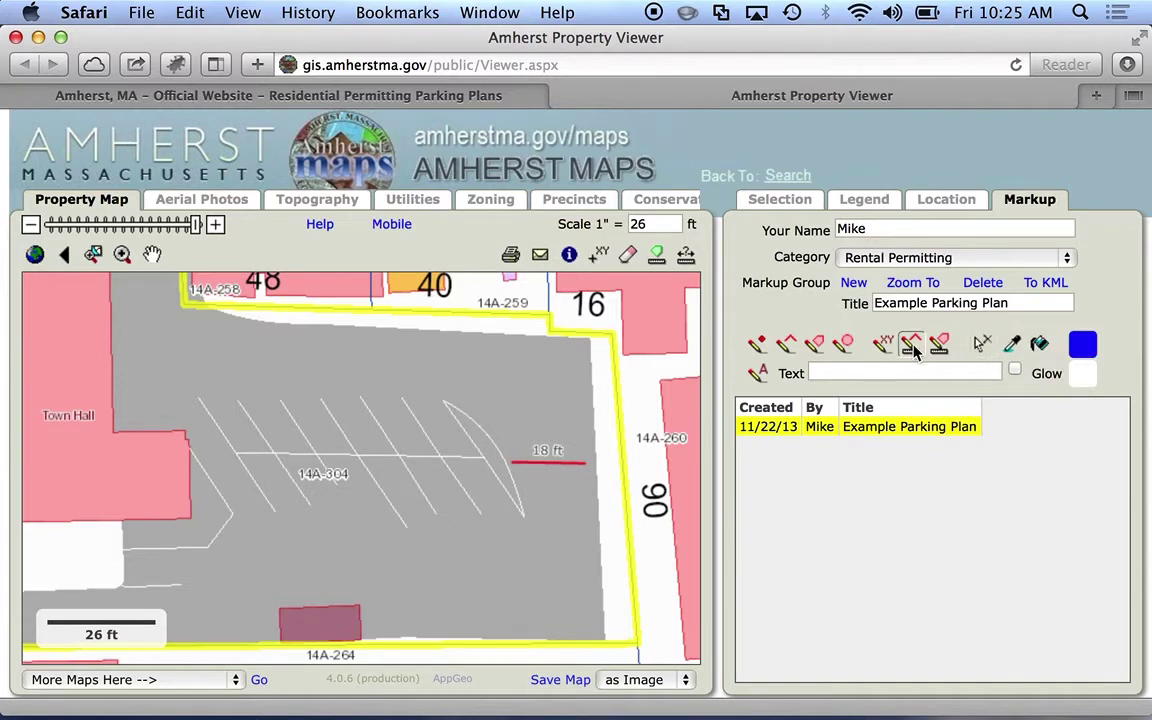
{"action": "left_click", "coordinate": [583, 462]}
{"action": "key", "text": "Escape"}
{"action": "double_click", "coordinate": [583, 425]}
{"action": "left_click", "coordinate": [583, 425]}
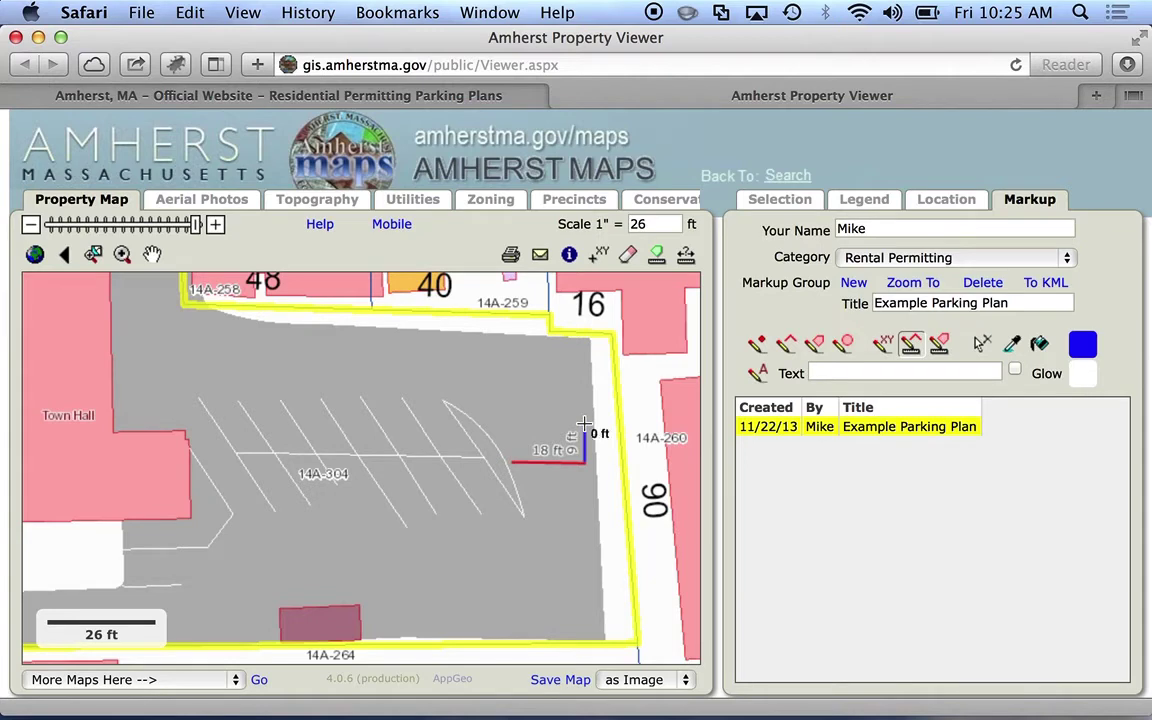
{"action": "double_click", "coordinate": [510, 424]}
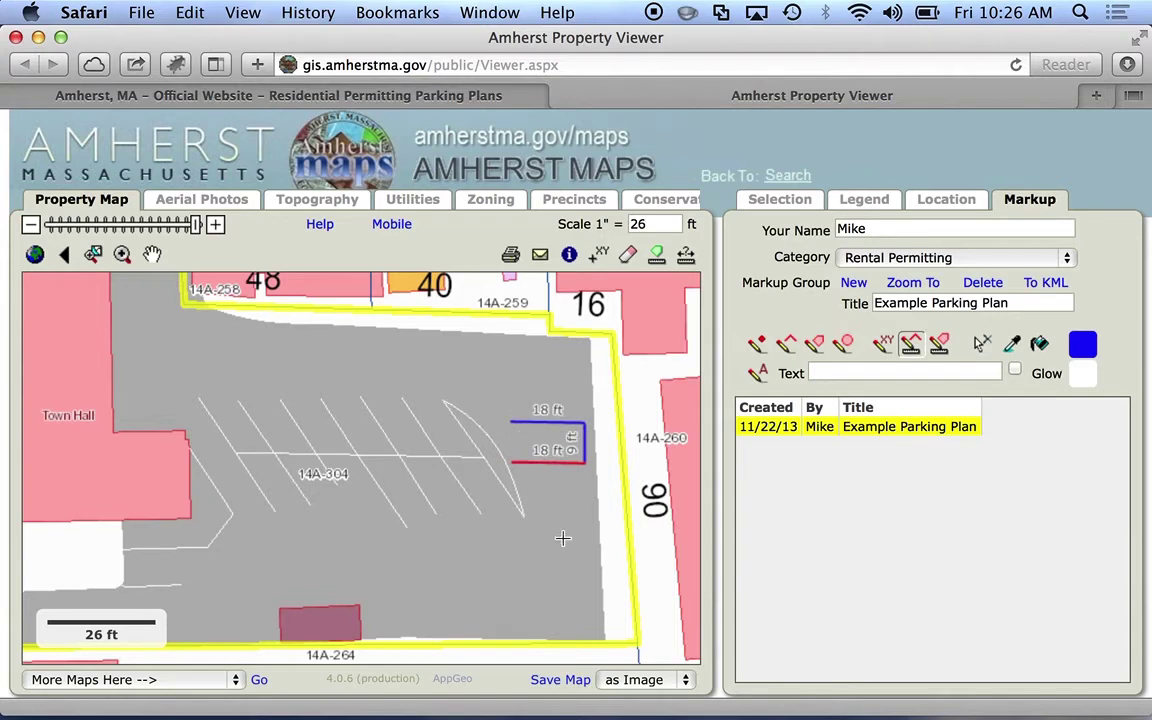
Step: Sample blue from the outline and recolour the red 18 ft bottom line blue
{"action": "left_click", "coordinate": [1014, 346]}
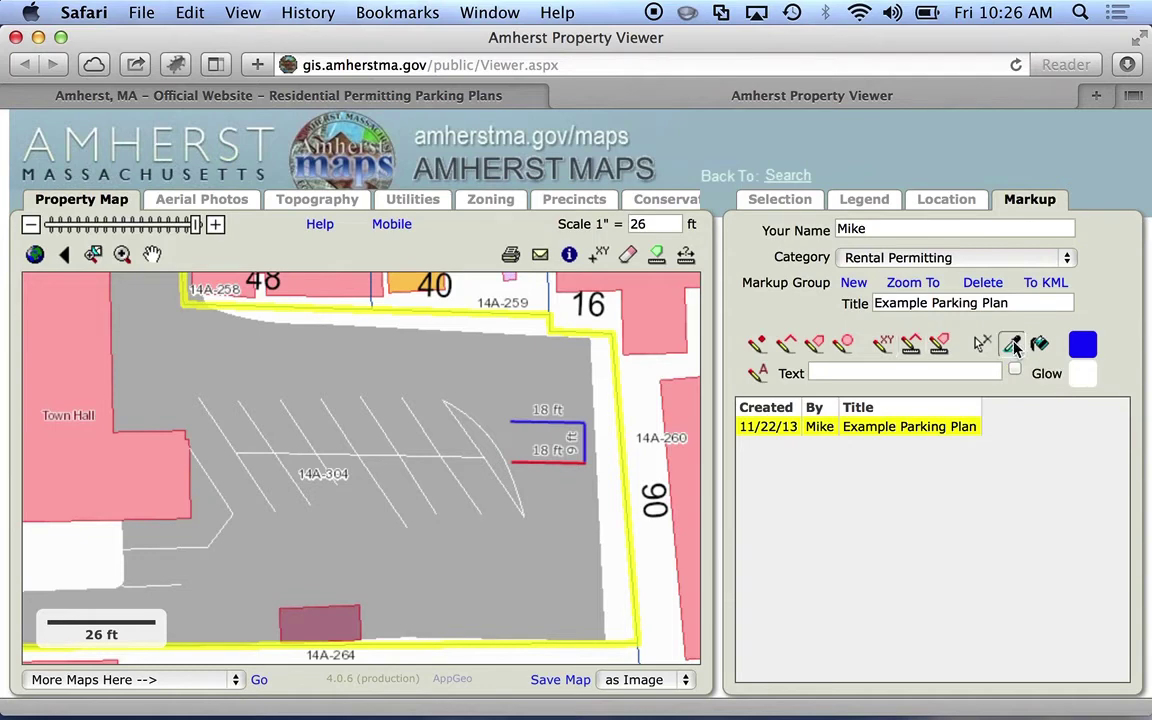
{"action": "left_click", "coordinate": [563, 463]}
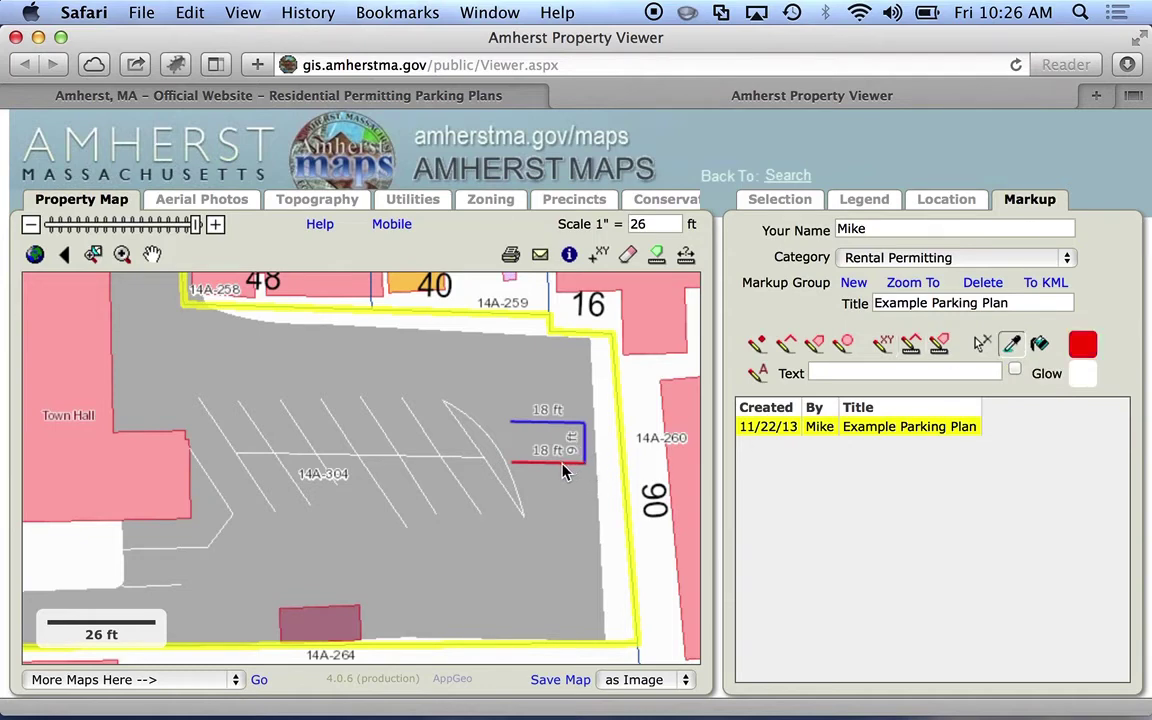
{"action": "left_click", "coordinate": [1043, 346]}
{"action": "left_click", "coordinate": [1082, 344]}
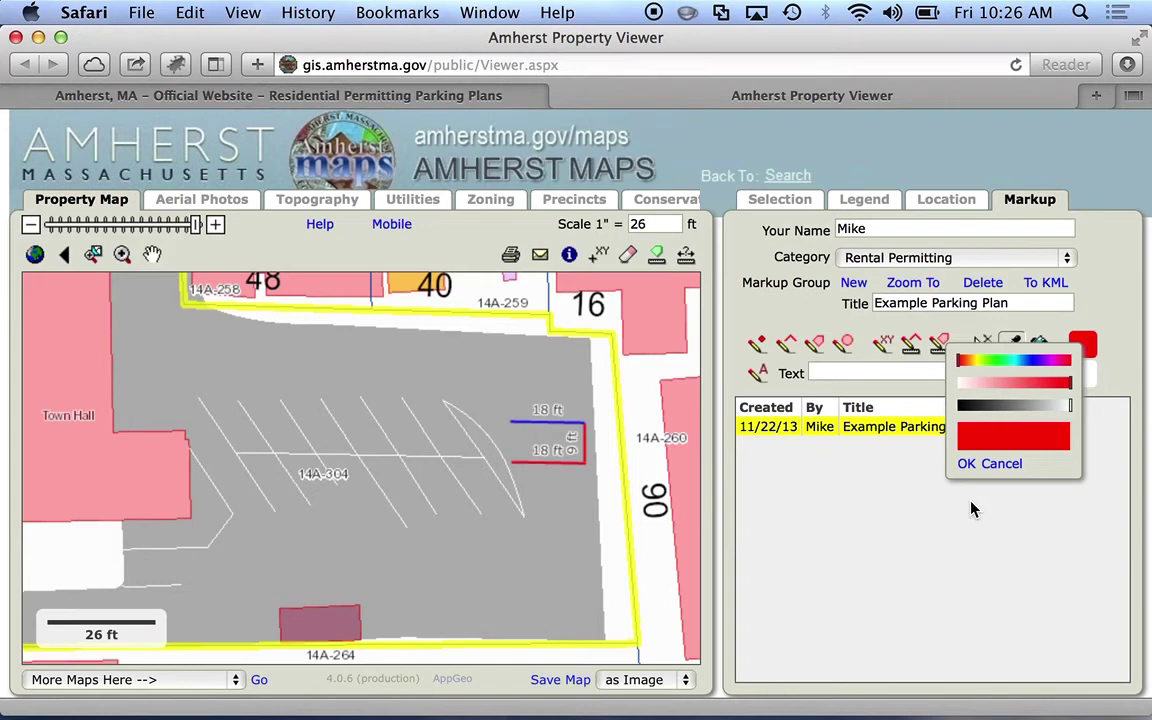
{"action": "left_click", "coordinate": [996, 465]}
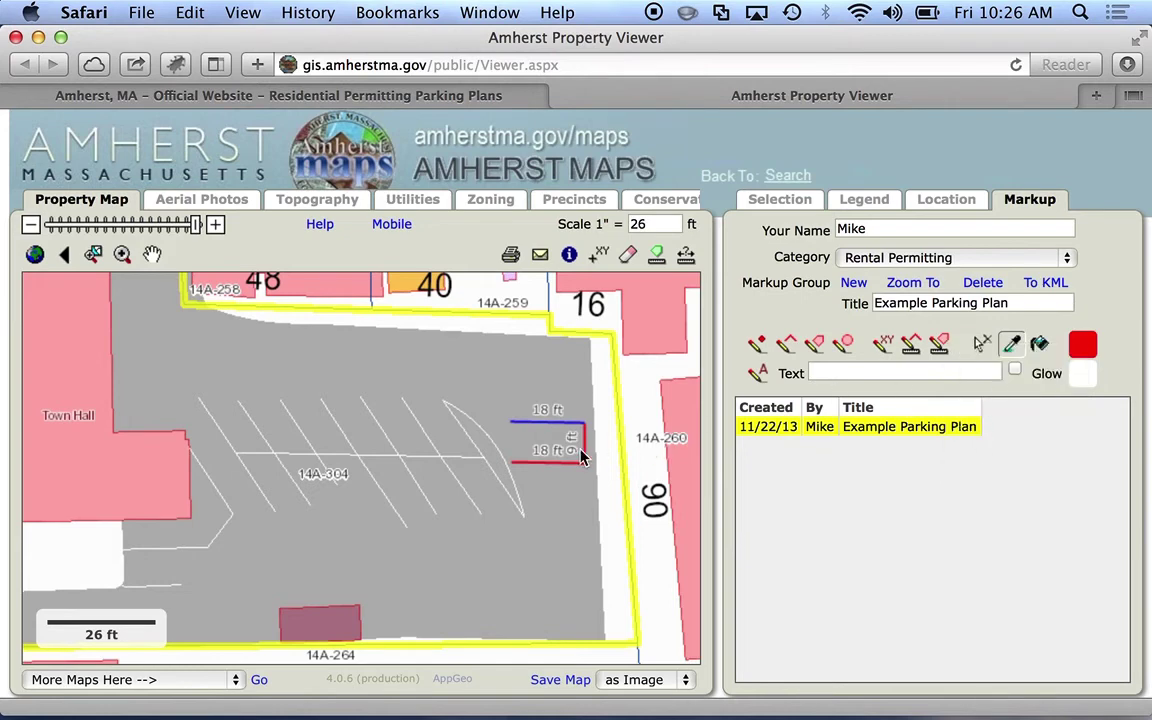
{"action": "left_click", "coordinate": [557, 428]}
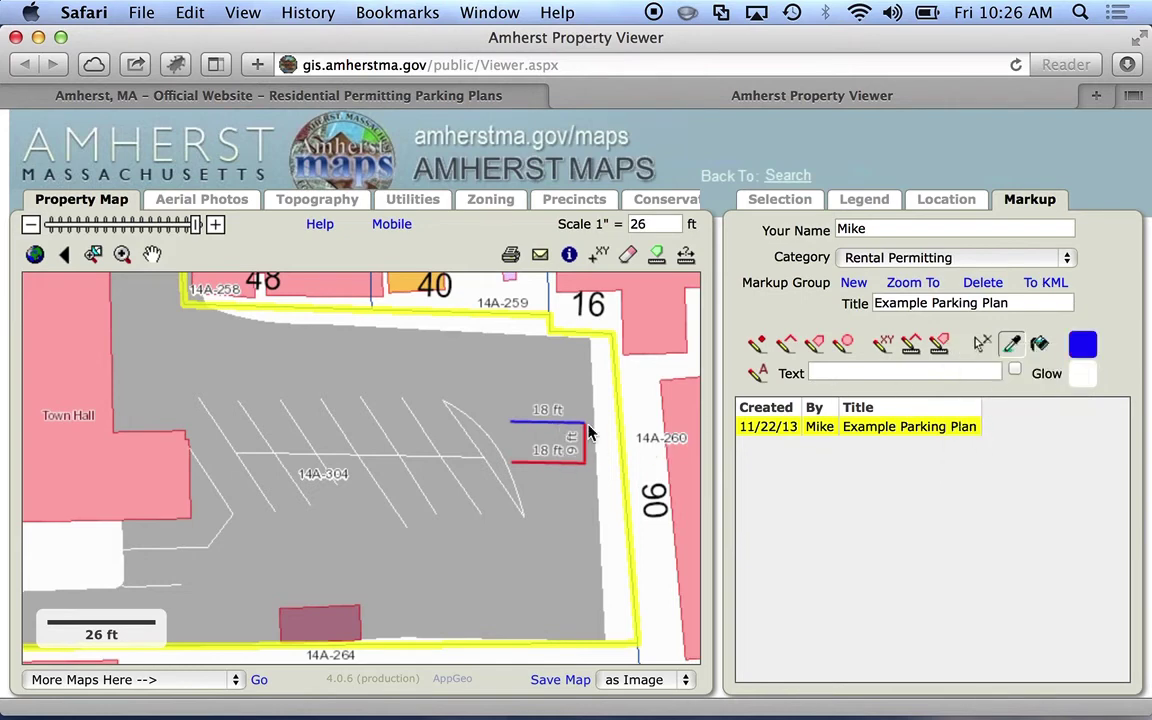
{"action": "left_click", "coordinate": [1039, 344]}
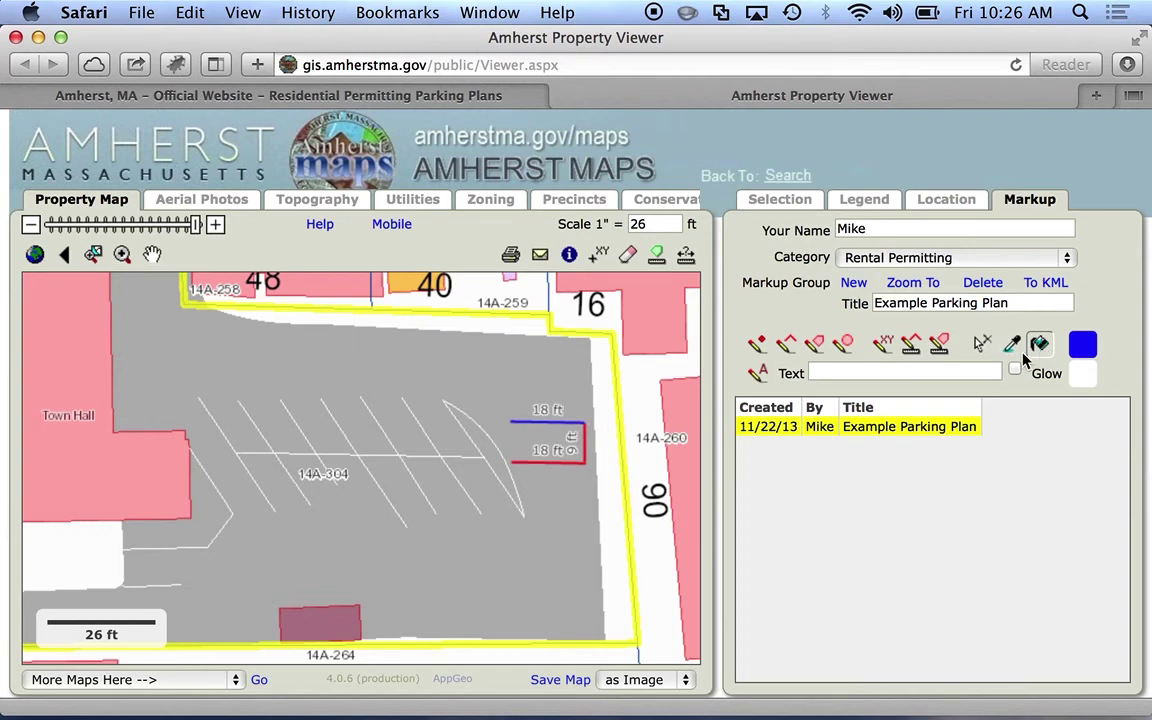
{"action": "left_click", "coordinate": [553, 463]}
{"action": "left_click", "coordinate": [910, 344]}
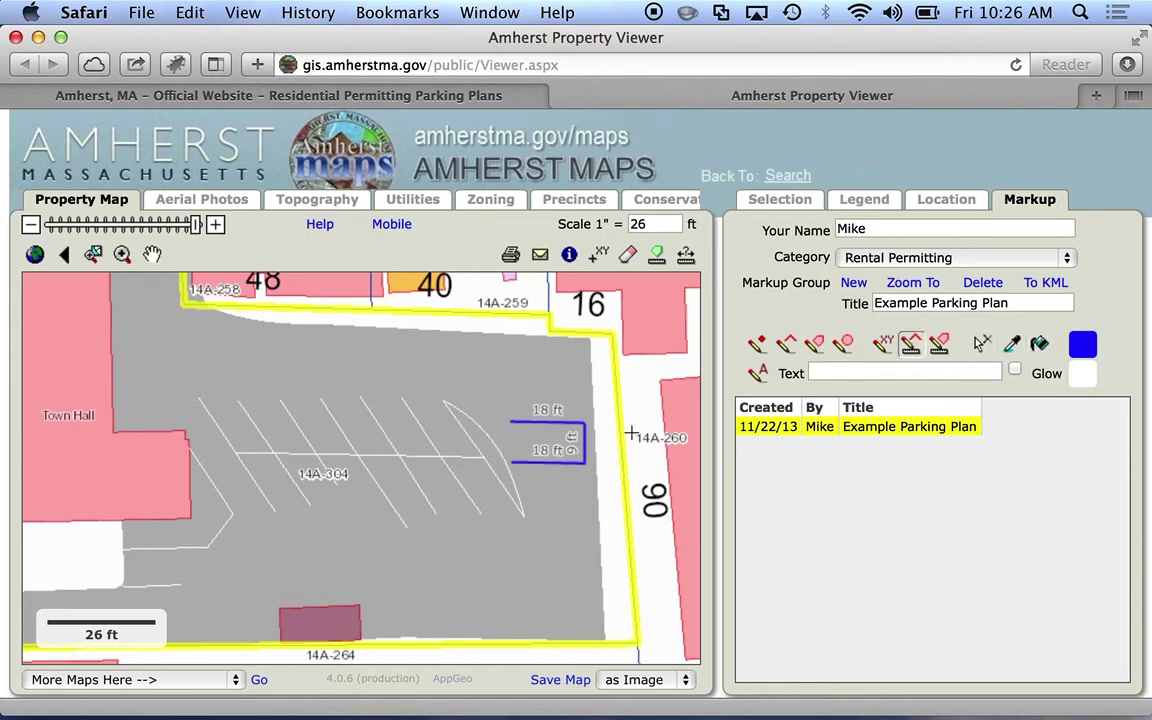
Step: Draw a 9 ft vertical side up from the first space, then an 18 ft top side to finish the second outline
{"action": "left_click", "coordinate": [582, 421]}
{"action": "left_click", "coordinate": [584, 387]}
{"action": "double_click", "coordinate": [509, 386]}
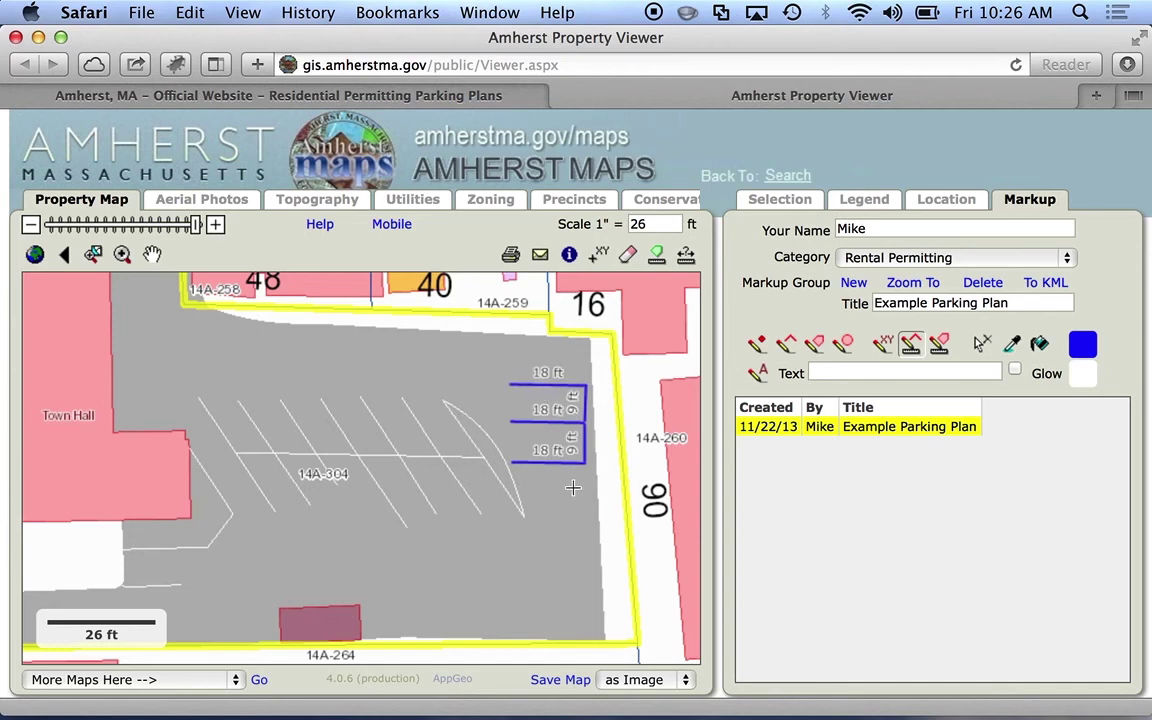
Step: Place glowing 'Space' text labels in the top and lower parking spaces with the Text markup tool
{"action": "left_click", "coordinate": [762, 376]}
{"action": "left_click", "coordinate": [838, 374]}
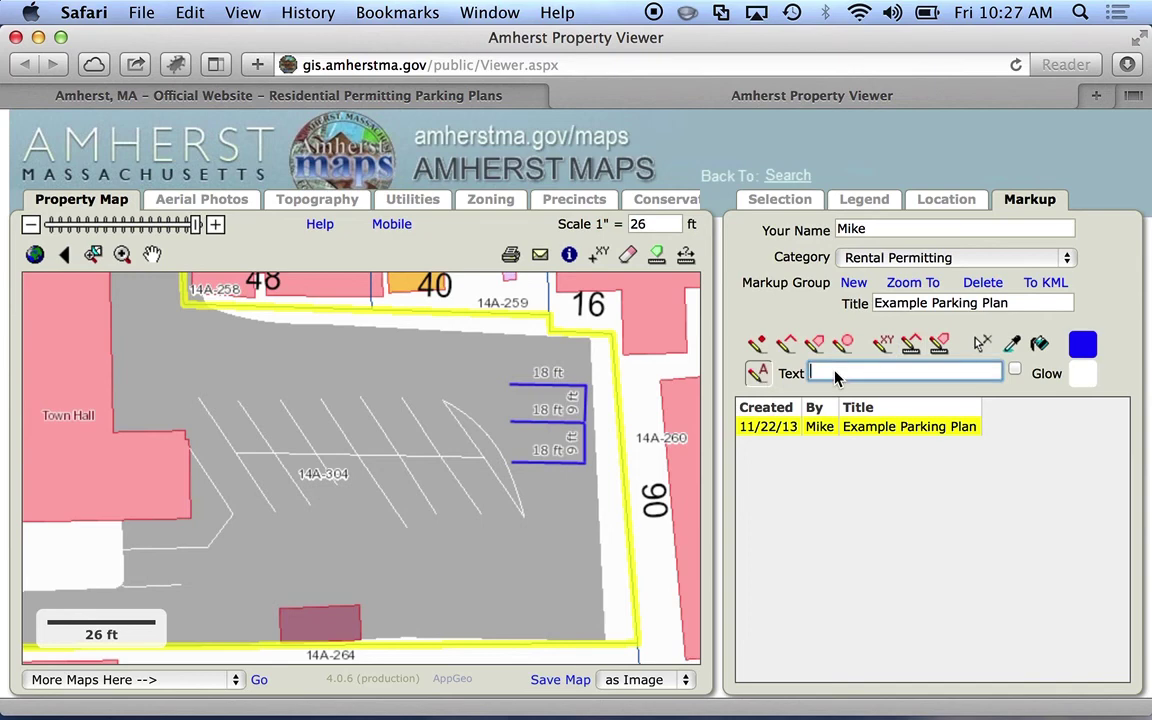
{"action": "type", "text": "Space"}
{"action": "left_click", "coordinate": [509, 401]}
{"action": "left_click", "coordinate": [1015, 372]}
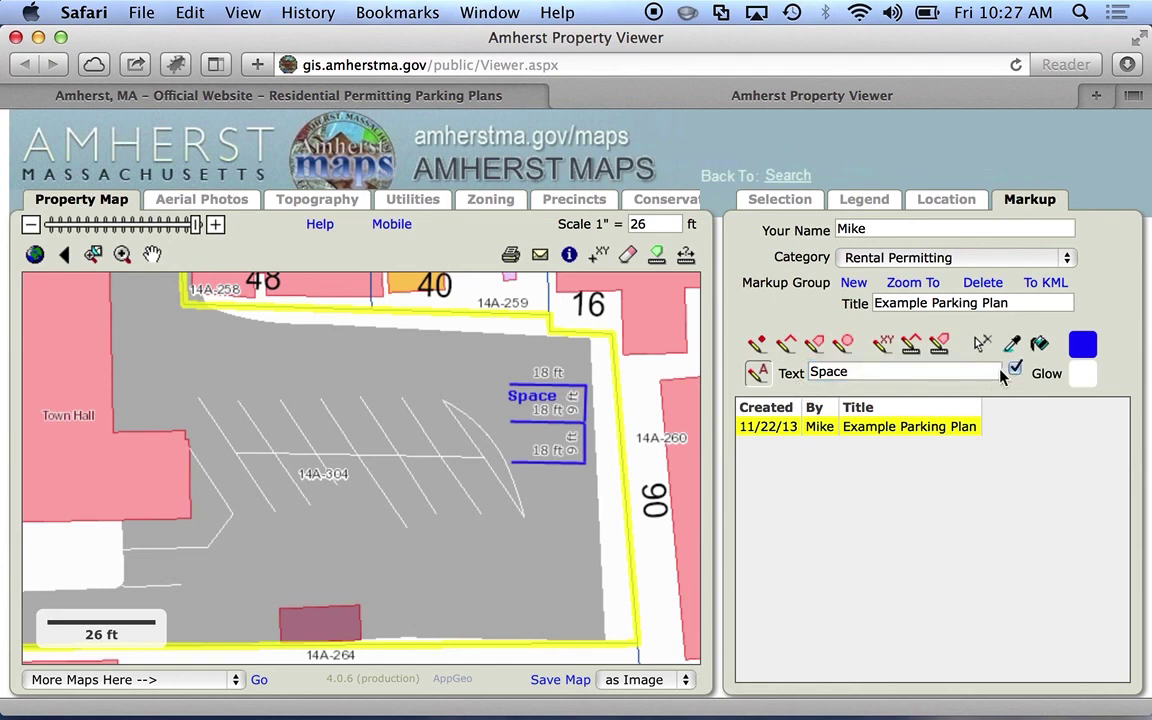
{"action": "left_click", "coordinate": [509, 440]}
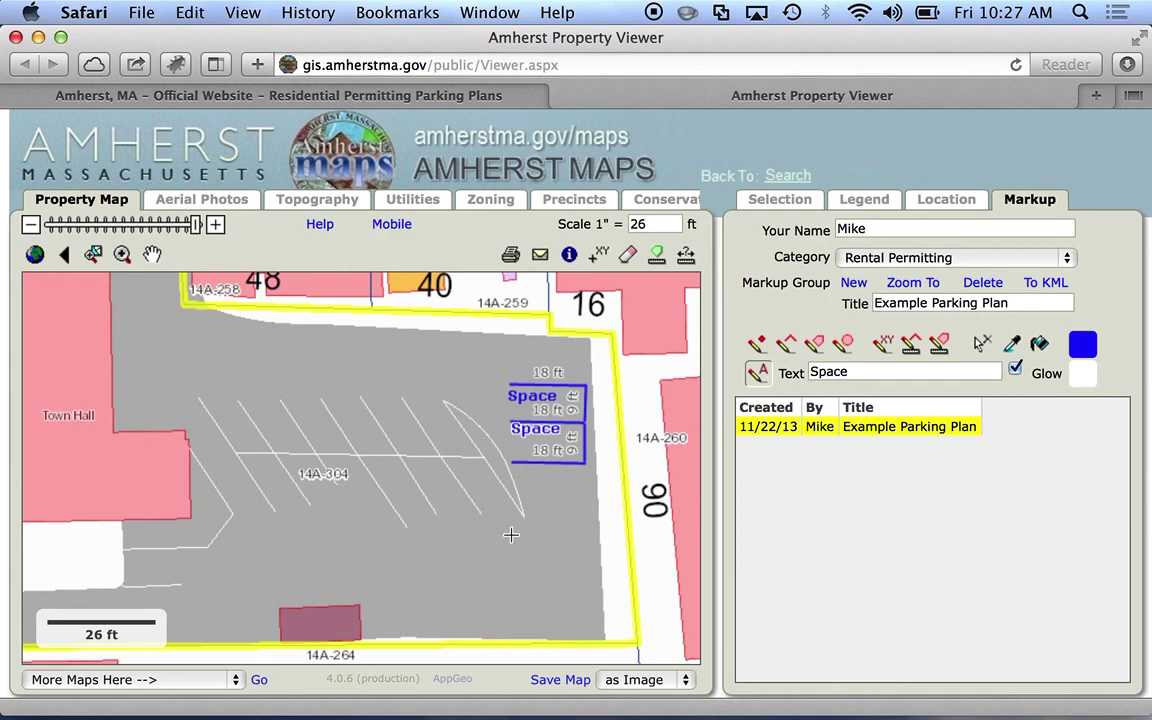